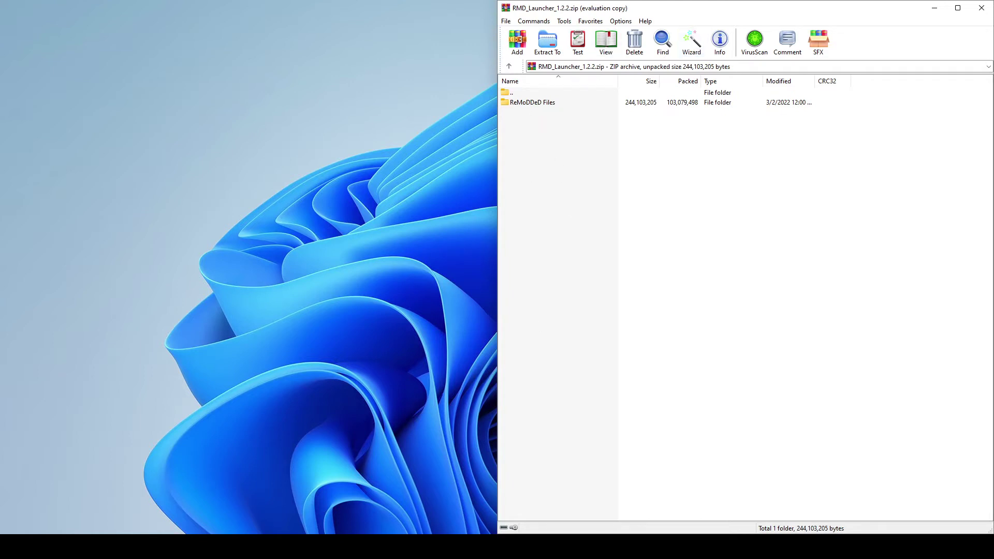
# Extract the ReMoDDeD Files folder from RMD_Launcher_1.2.2.zip into the Diablo II Resurrected folder and minimize the archive window.
pyautogui.click(421, 547)
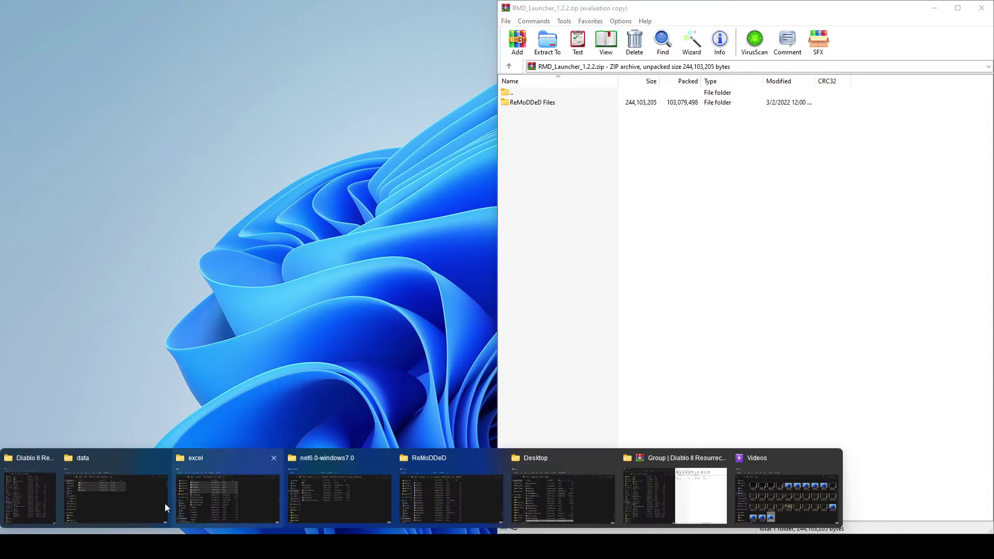
pyautogui.click(30, 487)
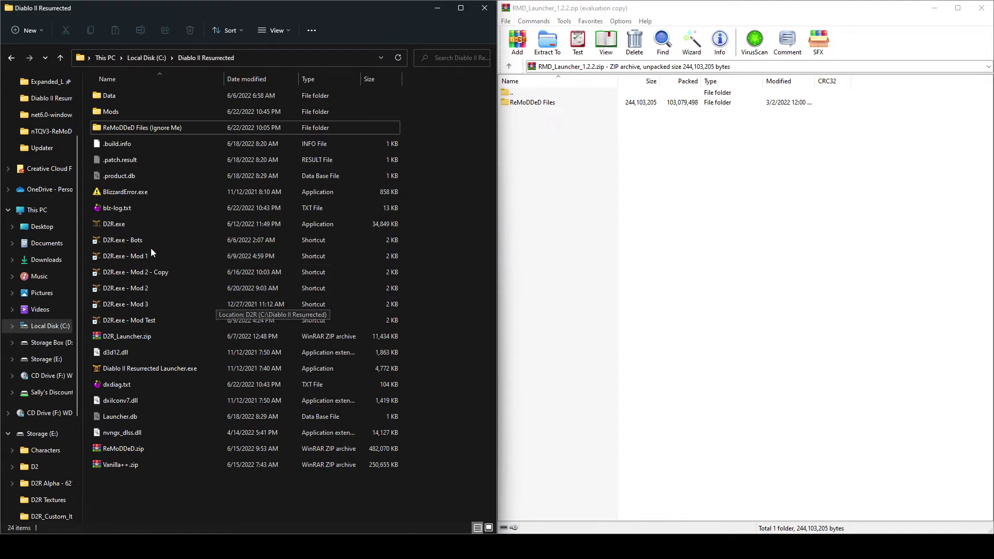
pyautogui.click(129, 225)
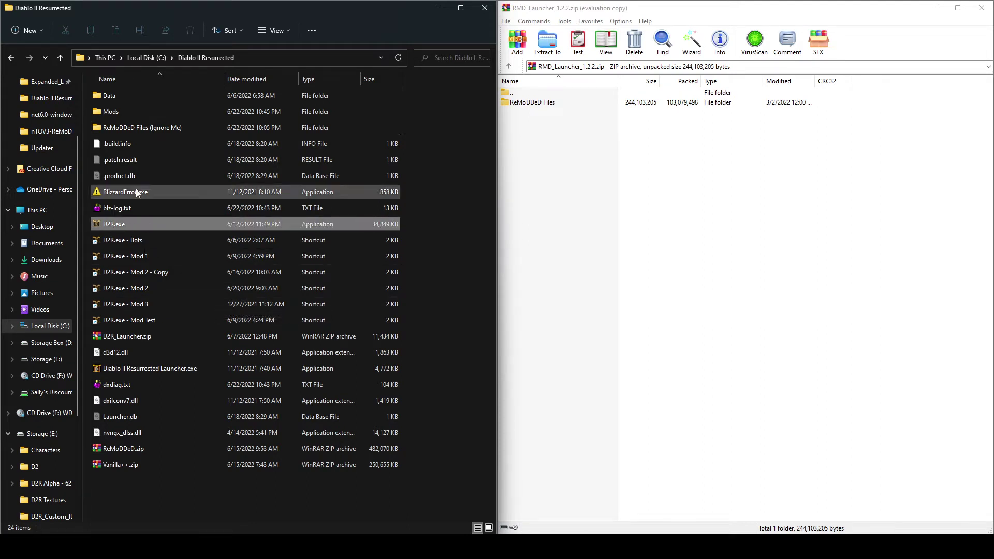
pyautogui.click(133, 112)
pyautogui.click(529, 122)
pyautogui.click(526, 102)
pyautogui.moveTo(526, 103); pyautogui.dragTo(421, 197)
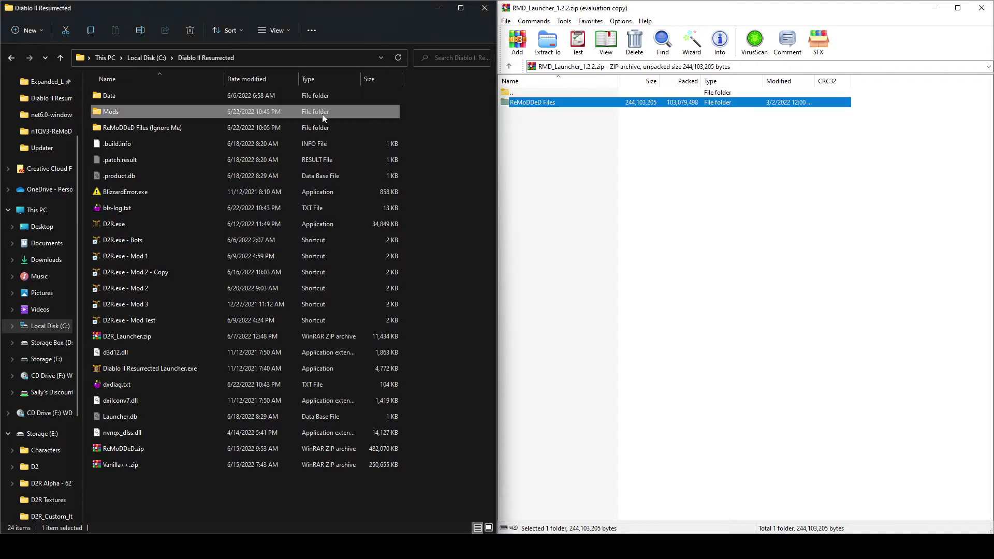
pyautogui.click(421, 169)
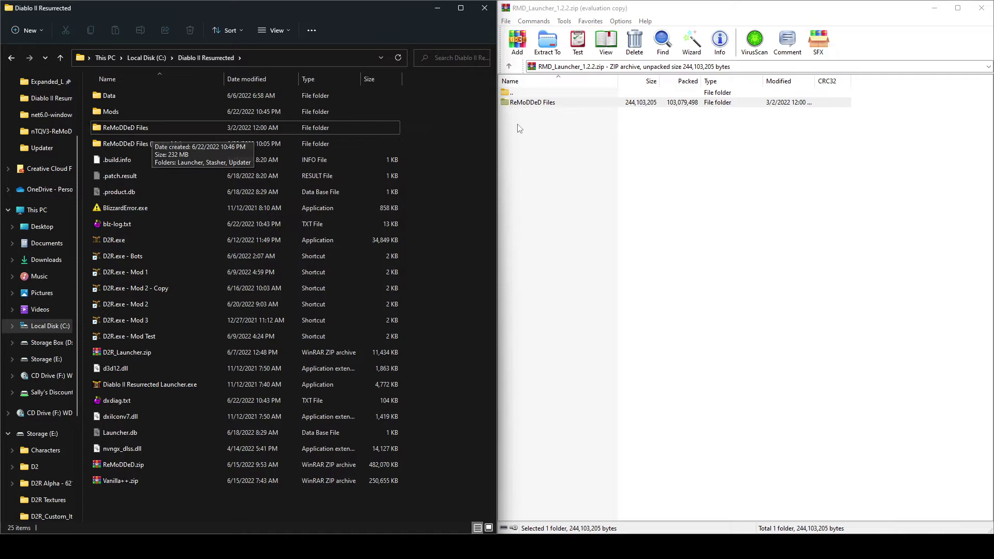
pyautogui.click(935, 8)
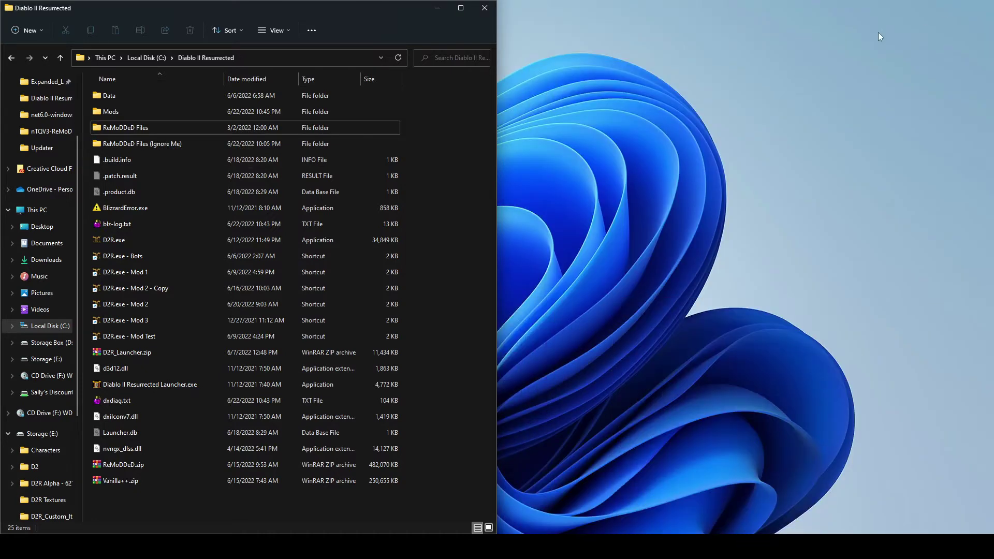
# Locate RmdLauncher.exe in the Launcher subfolder of ReMoDDeD Files, view its available file actions, and minimize the folder window.
pyautogui.doubleClick(132, 129)
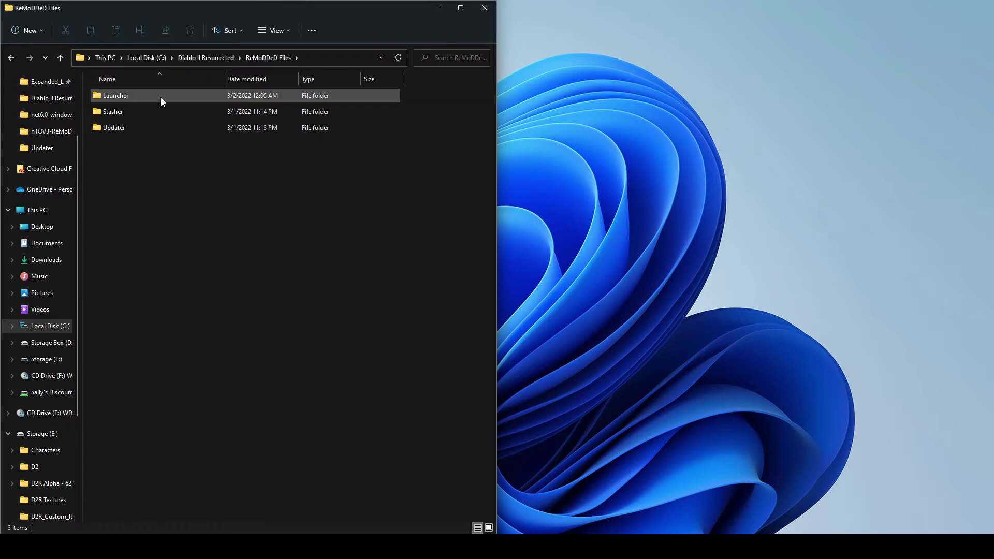
pyautogui.click(142, 95)
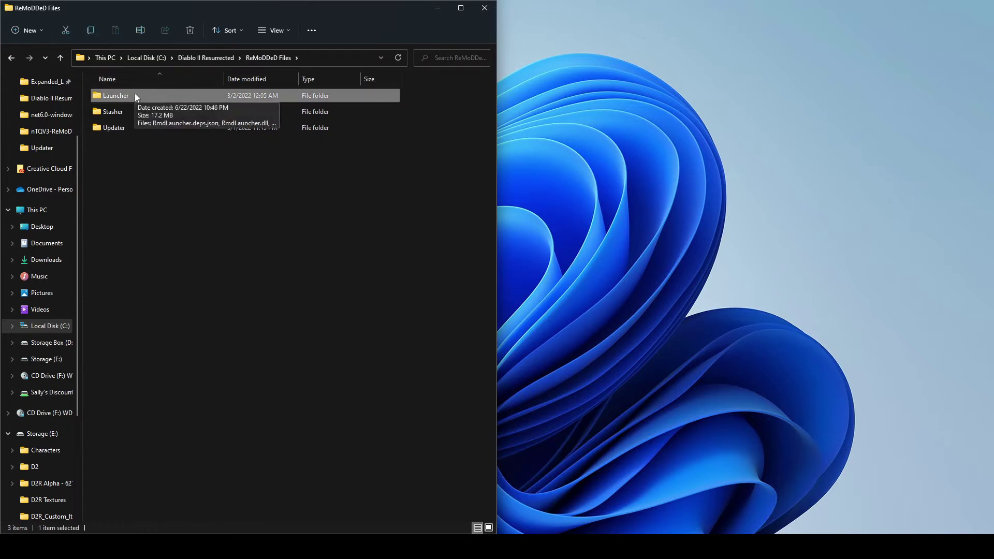
pyautogui.doubleClick(136, 97)
pyautogui.click(164, 127)
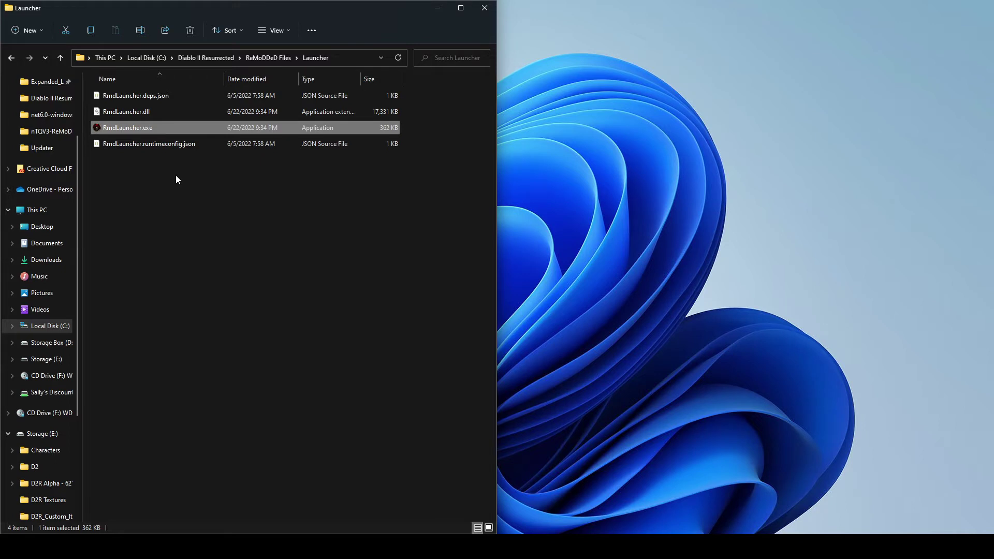
pyautogui.rightClick(160, 127)
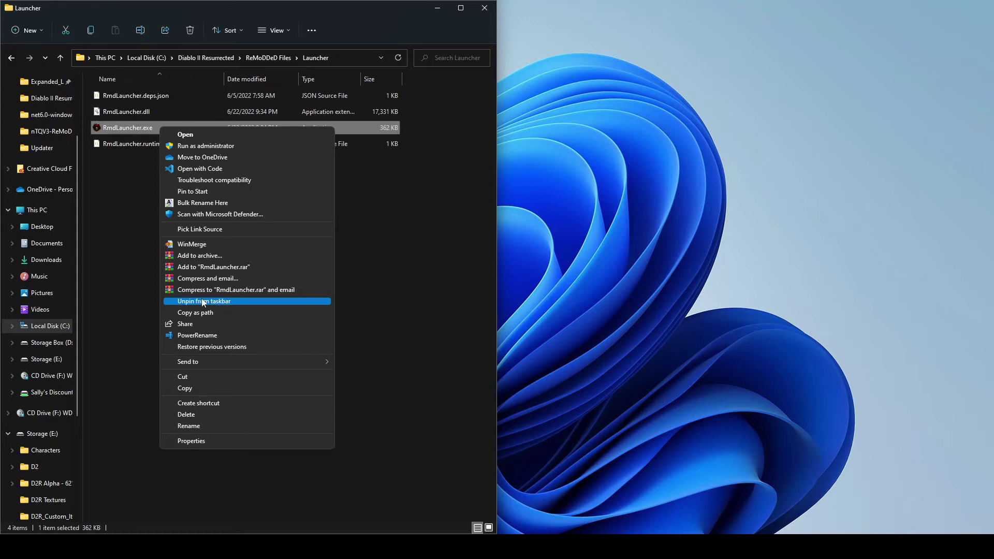
pyautogui.click(283, 101)
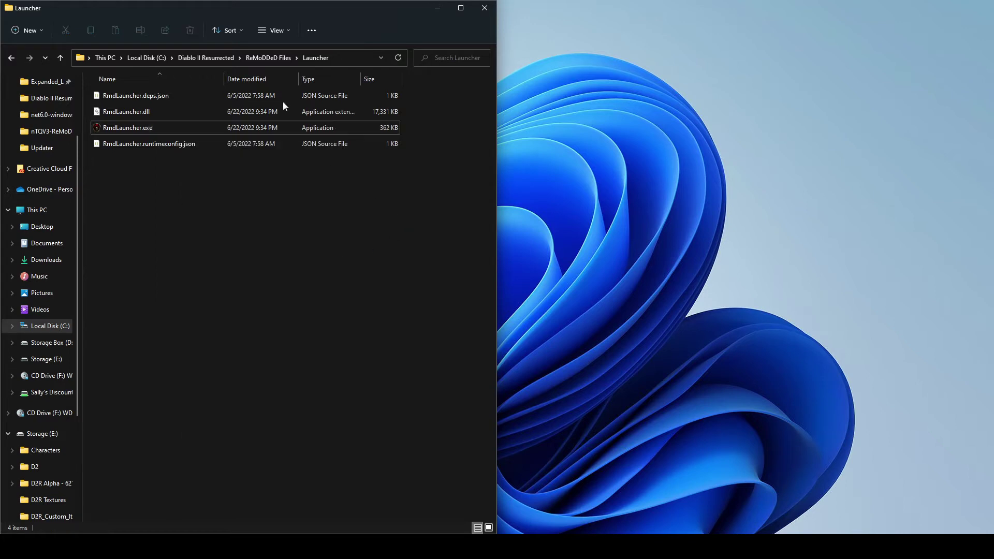
pyautogui.click(222, 56)
pyautogui.click(433, 8)
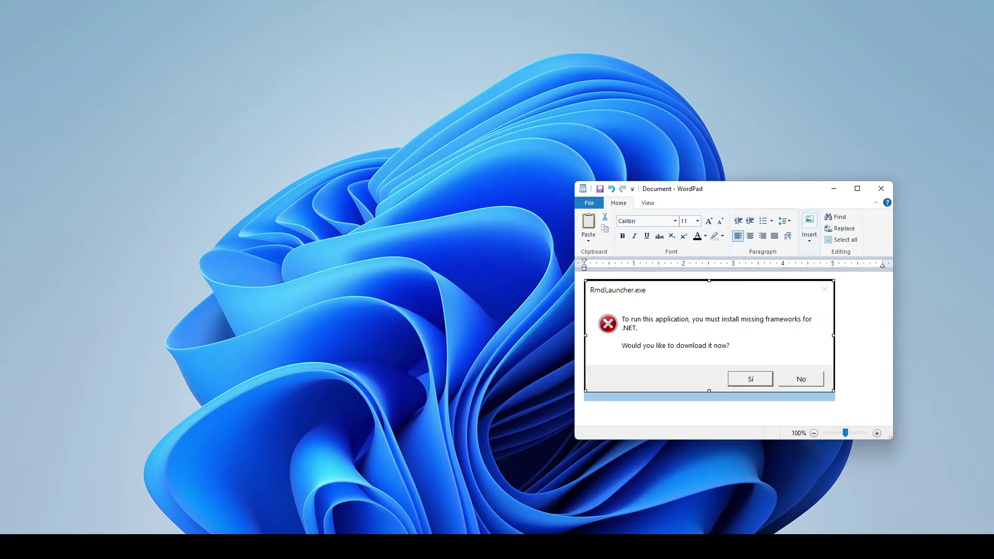
# Switch to the browser and examine the .NET 6.0 download page for the .NET Desktop Runtime and ASP.NET Core Runtime installers.
pyautogui.moveTo(359, 547)
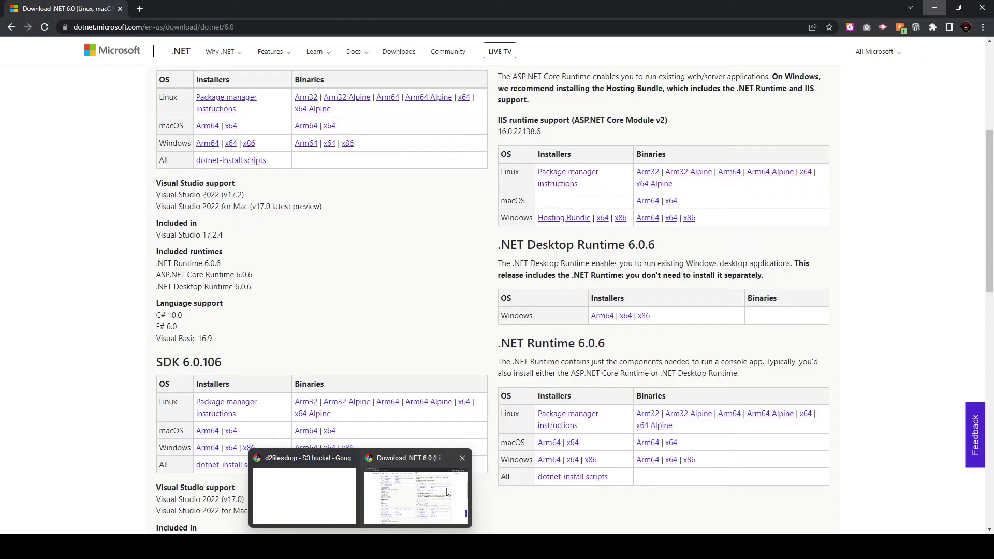
pyautogui.click(449, 493)
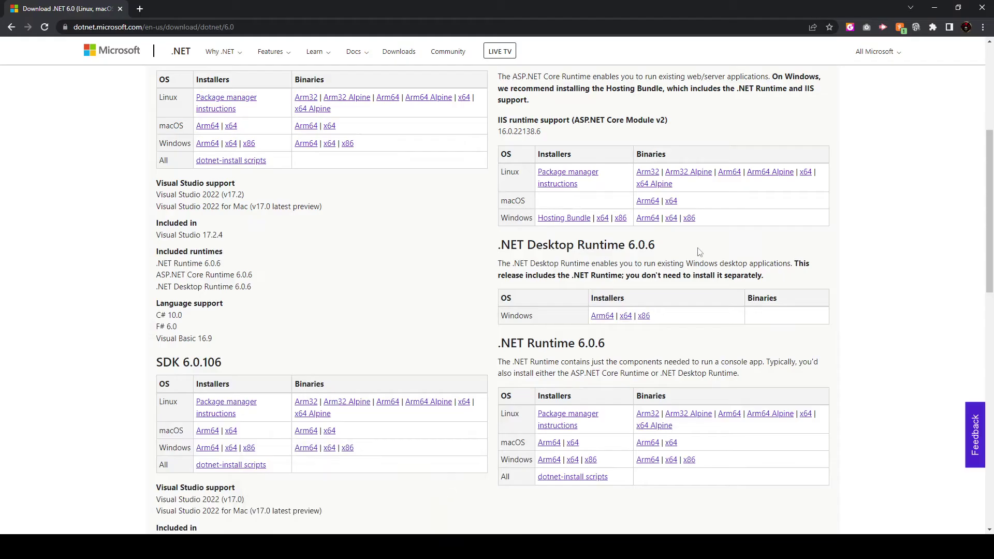
pyautogui.scroll(1, 701, 252)
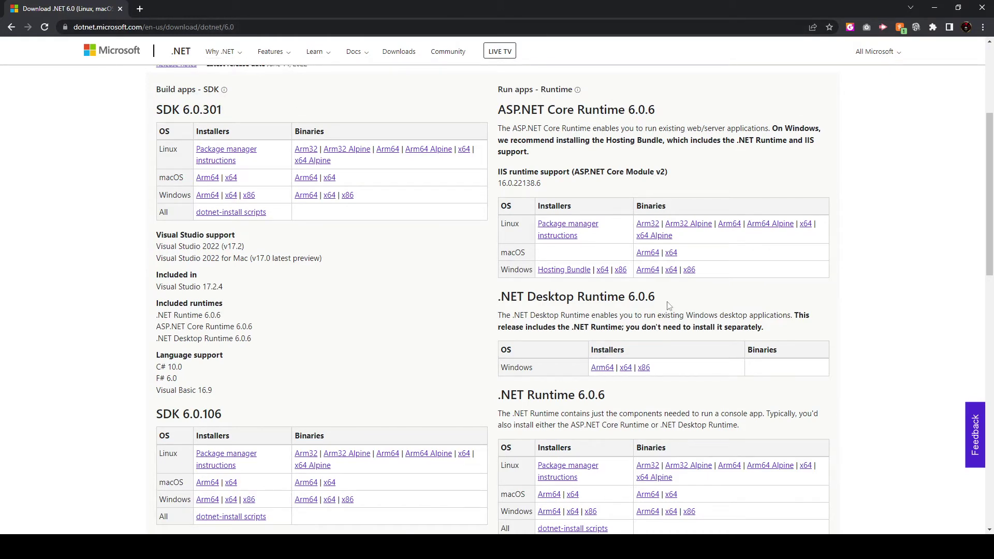
pyautogui.moveTo(663, 301); pyautogui.dragTo(499, 299)
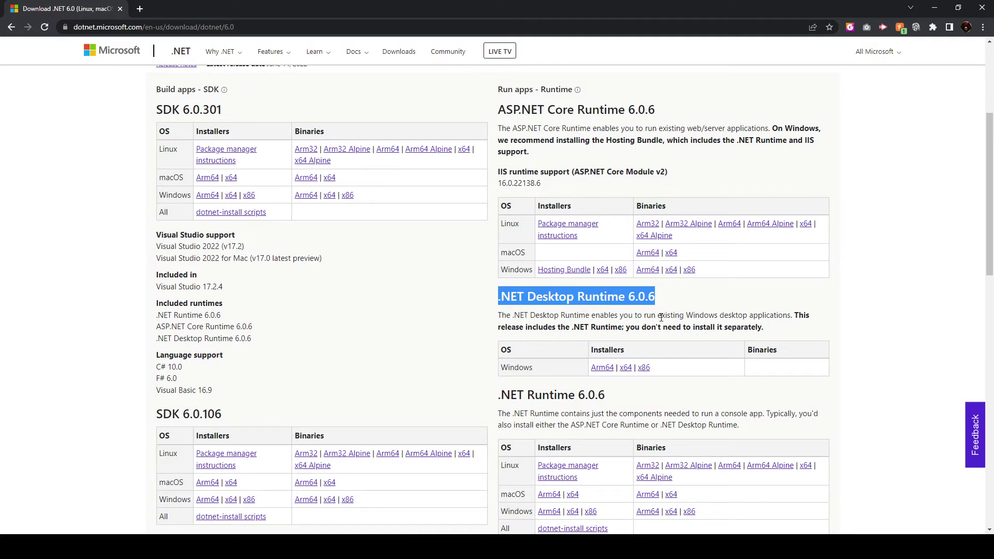
pyautogui.click(673, 316)
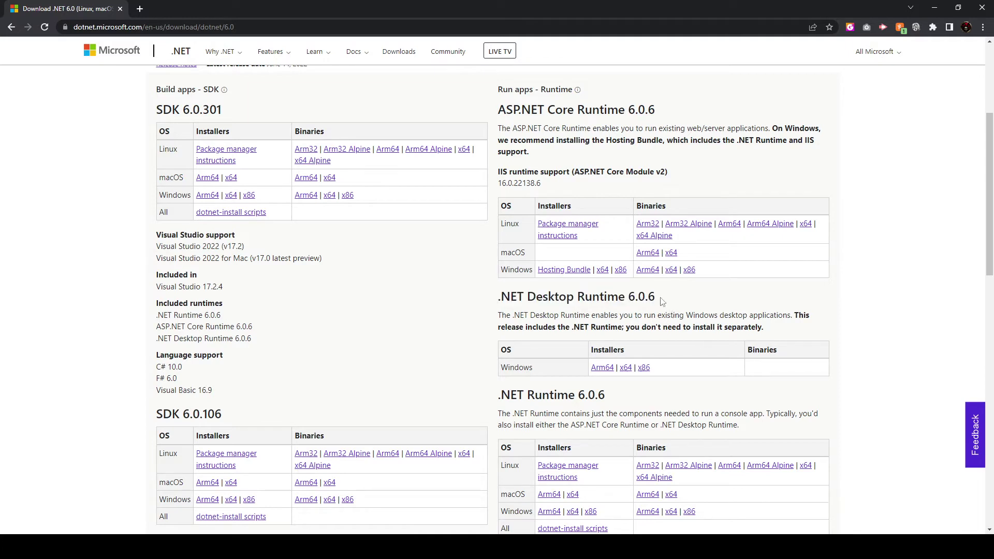
pyautogui.moveTo(504, 295); pyautogui.dragTo(625, 293)
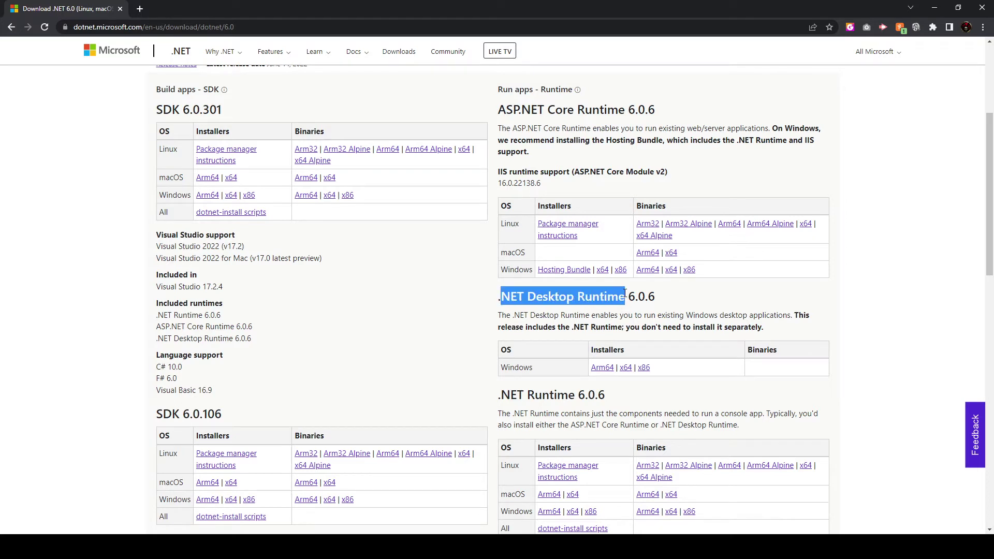
pyautogui.click(614, 114)
pyautogui.moveTo(624, 112); pyautogui.dragTo(501, 110)
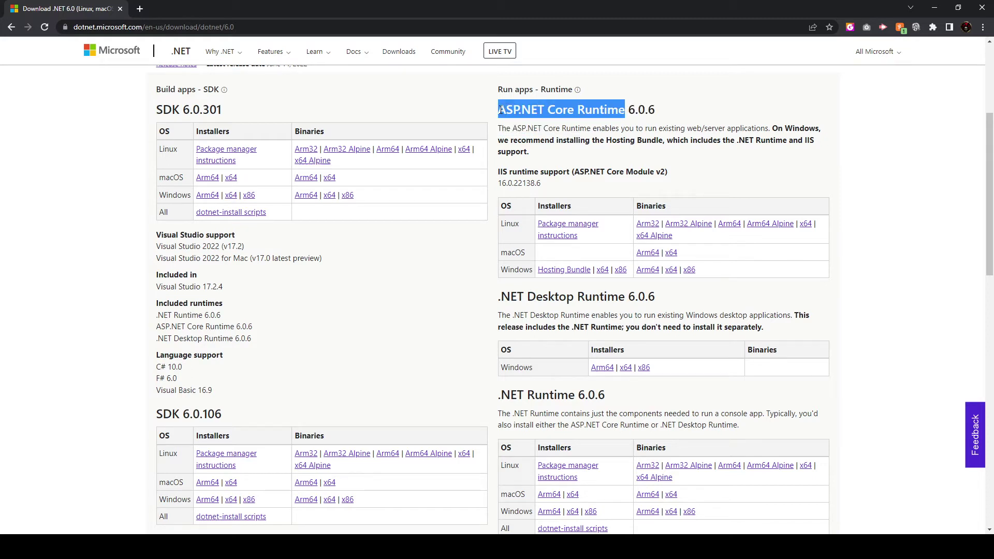
pyautogui.click(679, 323)
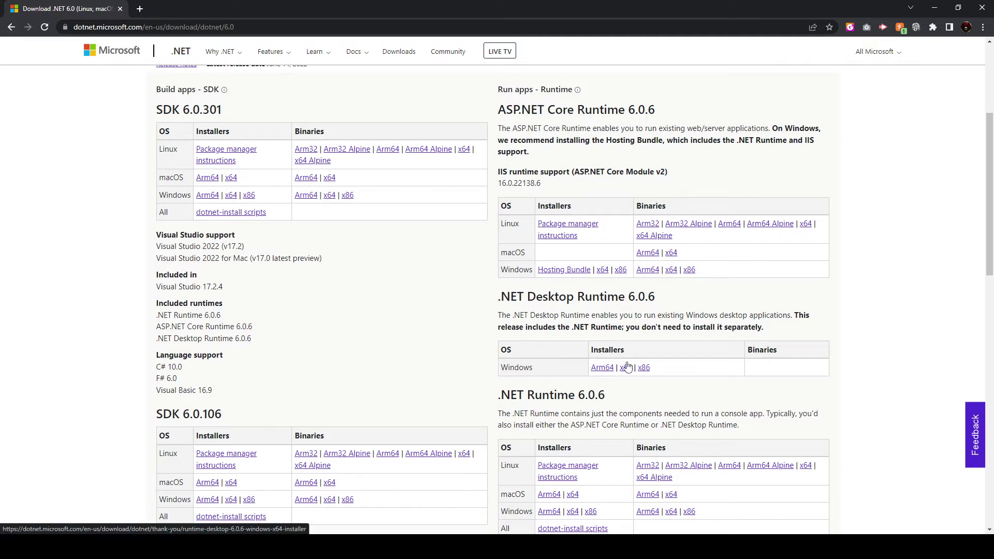
pyautogui.click(935, 7)
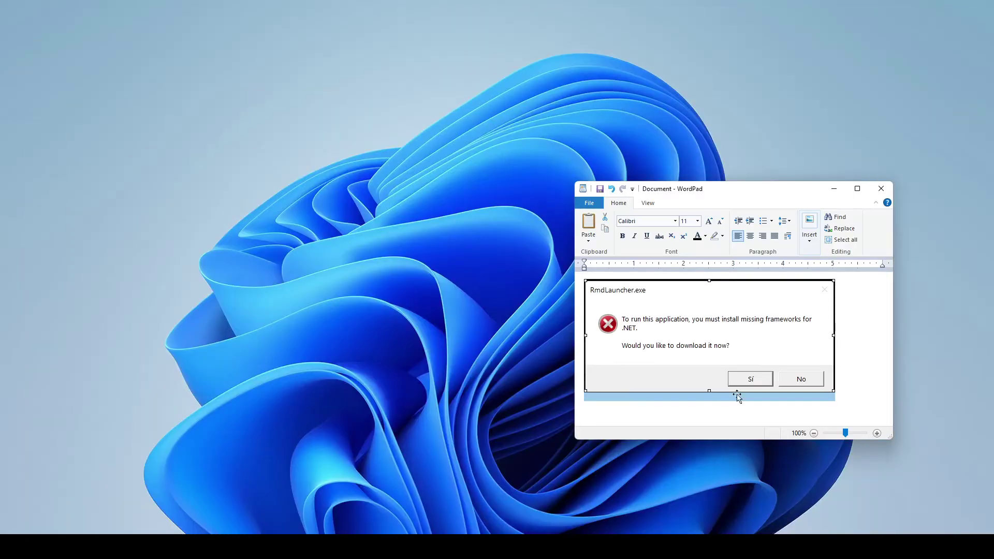
# Minimize the WordPad document, accept the launcher update, and move the ReMoDDeD Launcher window toward the middle of the desktop.
pyautogui.click(834, 188)
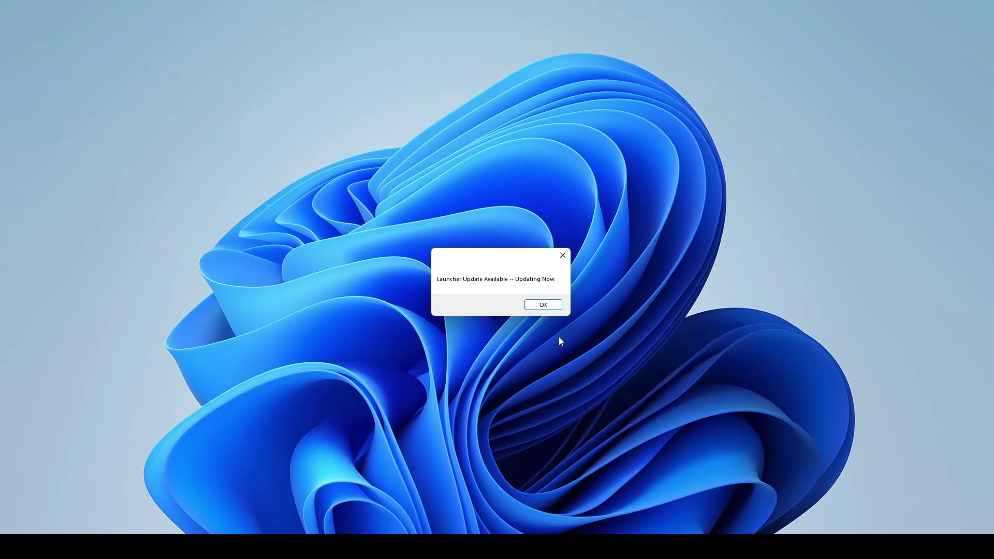
pyautogui.click(543, 304)
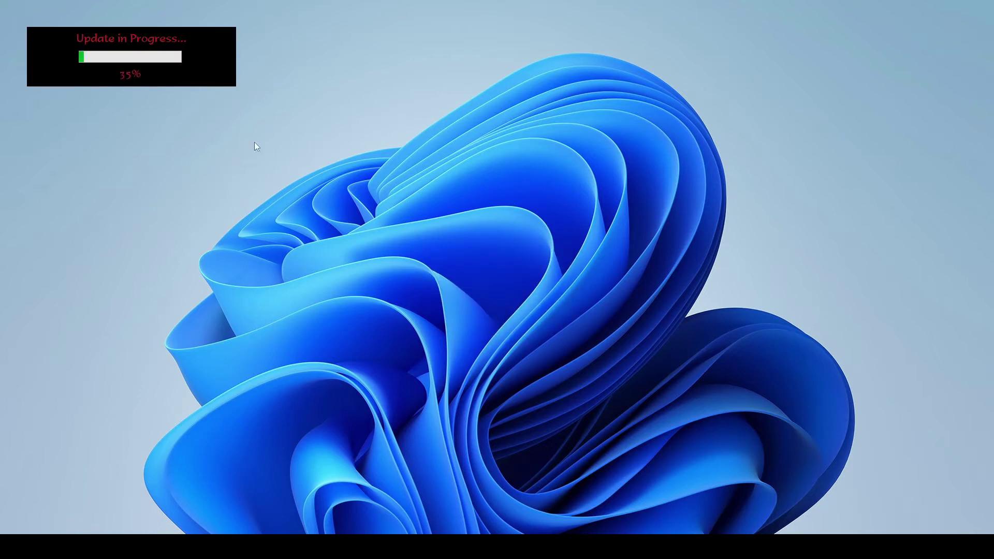
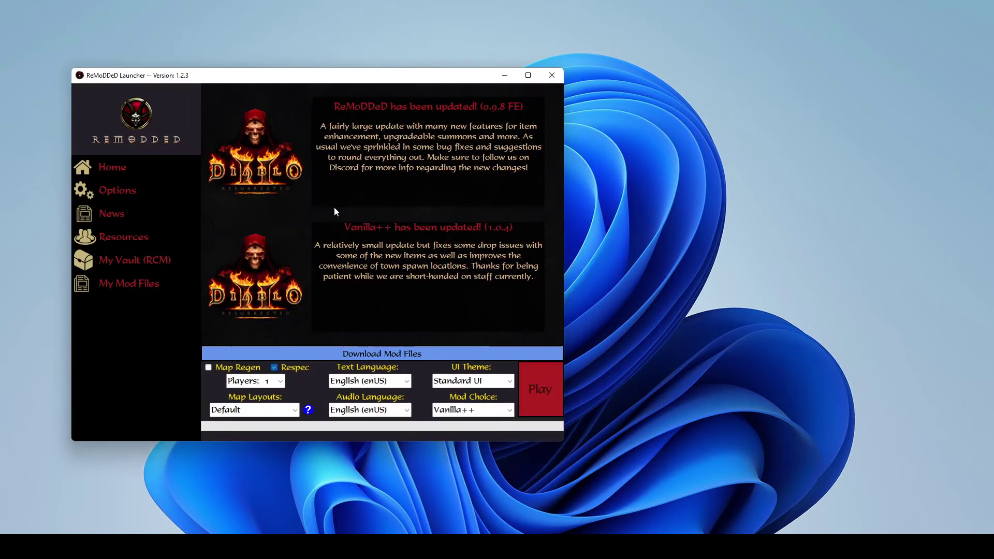
pyautogui.moveTo(368, 80); pyautogui.dragTo(521, 95)
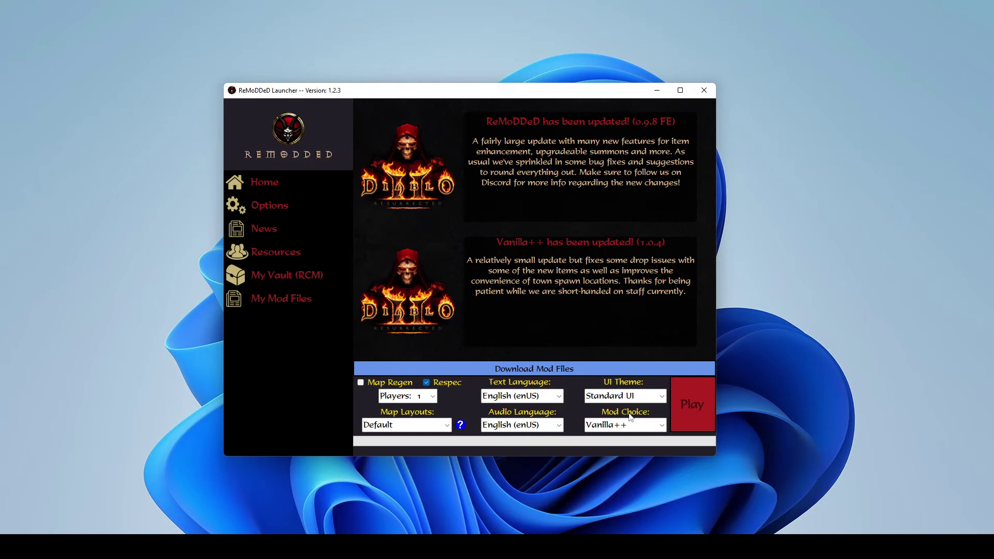
# Choose ReMoDDeD as the mod and start downloading its mod files.
pyautogui.click(643, 425)
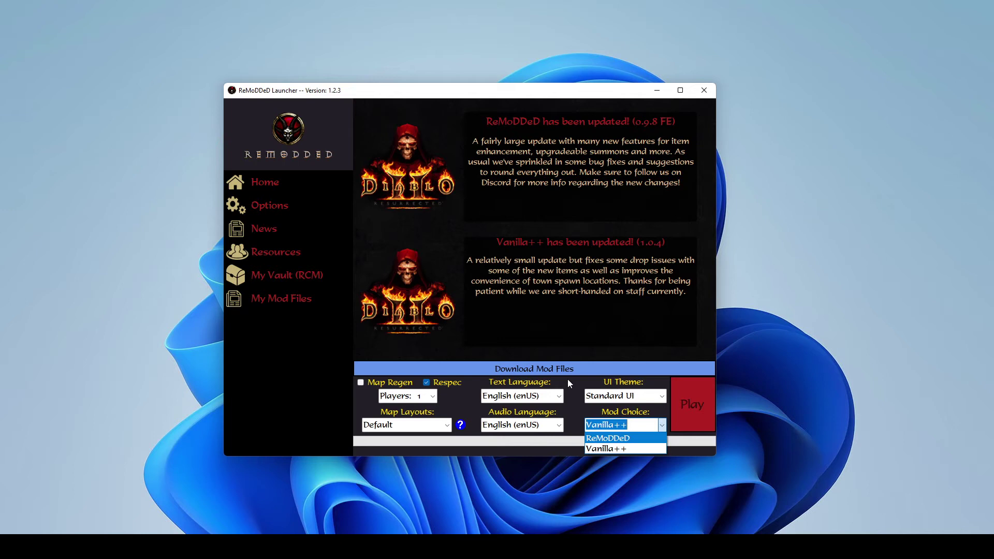
pyautogui.click(619, 438)
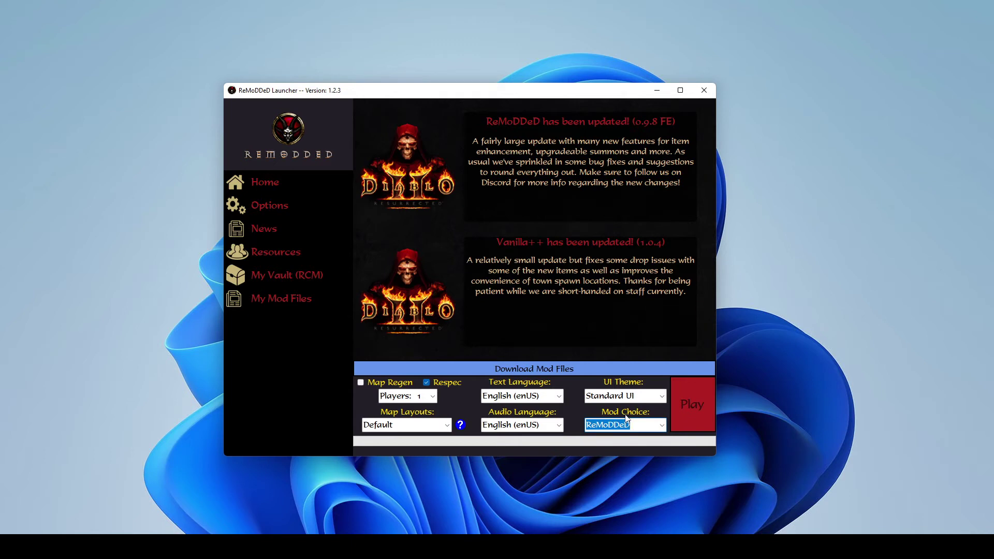
pyautogui.click(640, 425)
pyautogui.click(558, 371)
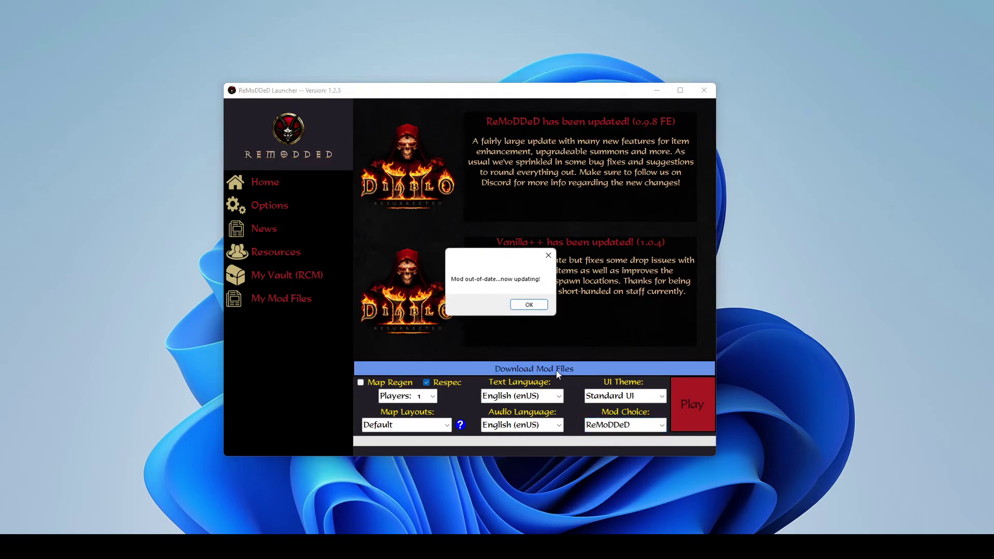
pyautogui.click(529, 304)
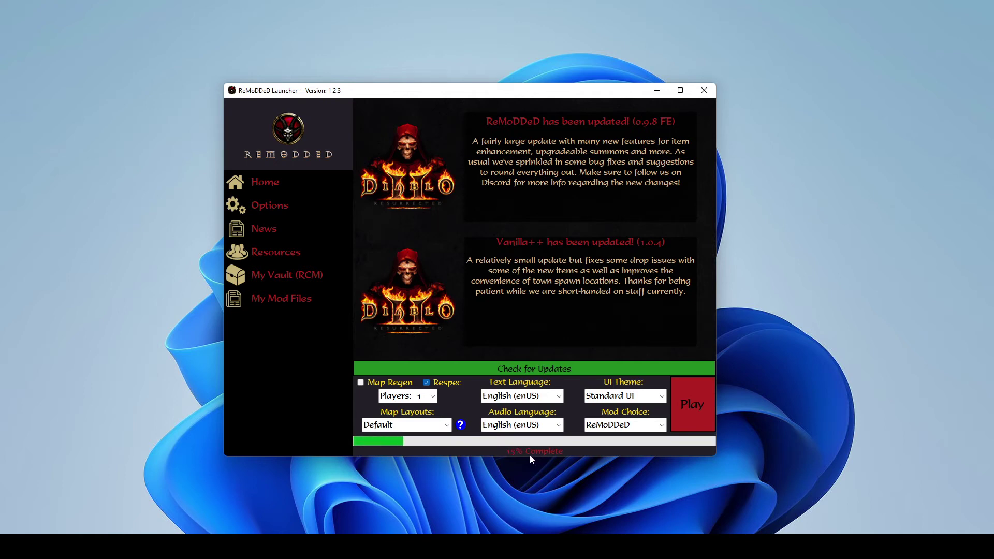
# Set the UI theme to ReMoDDeD UI.
pyautogui.click(640, 395)
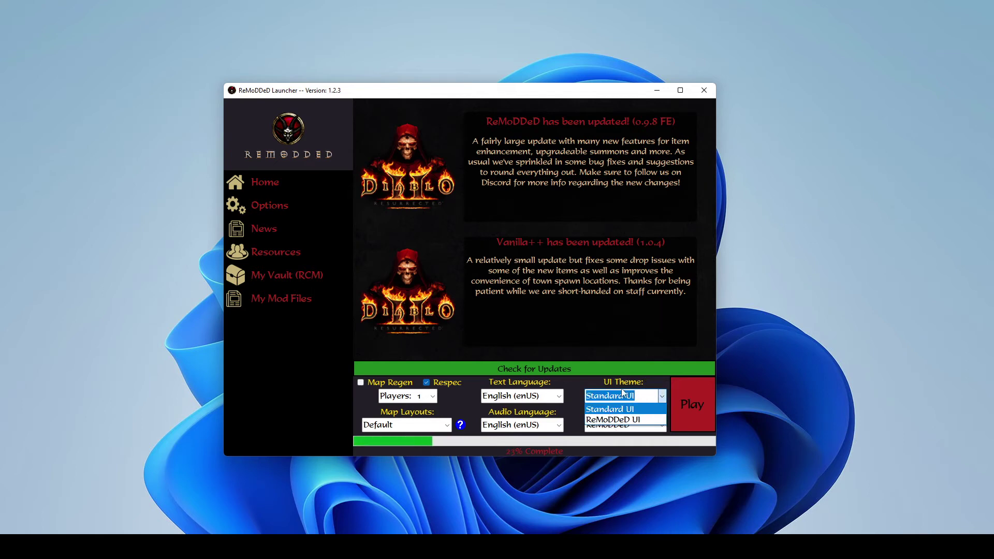
pyautogui.click(629, 420)
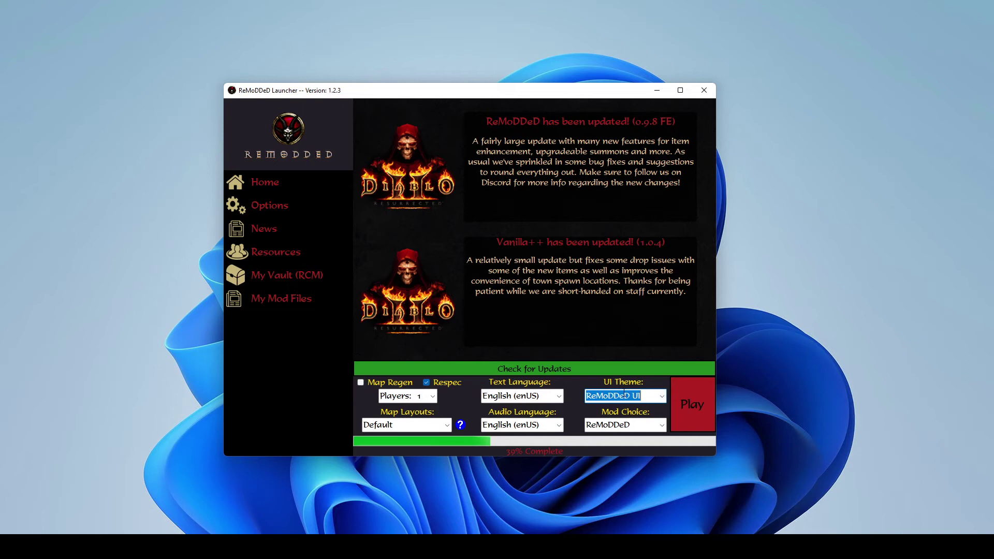
pyautogui.click(612, 395)
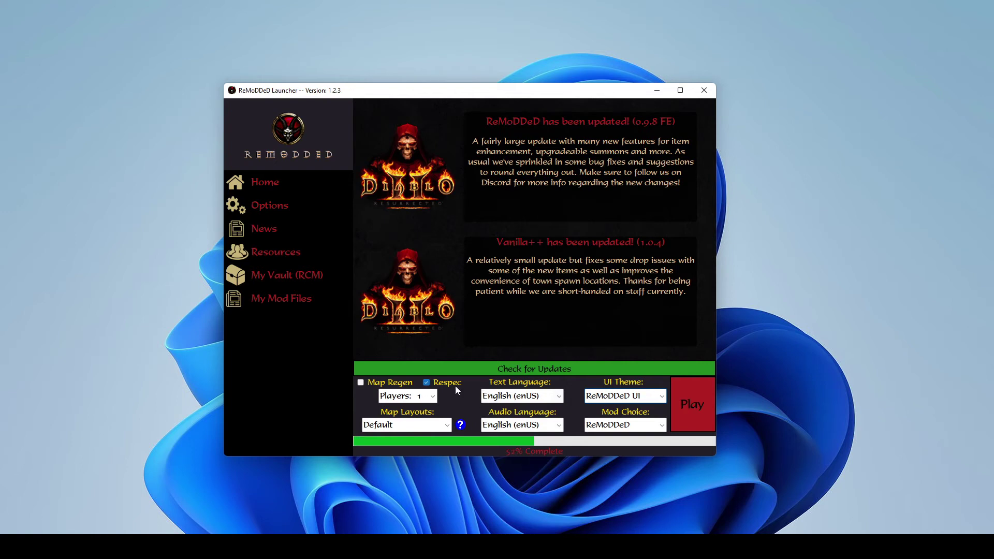
# Examine the available player counts and map layouts, keeping Players: 1 and the Default layout.
pyautogui.click(434, 397)
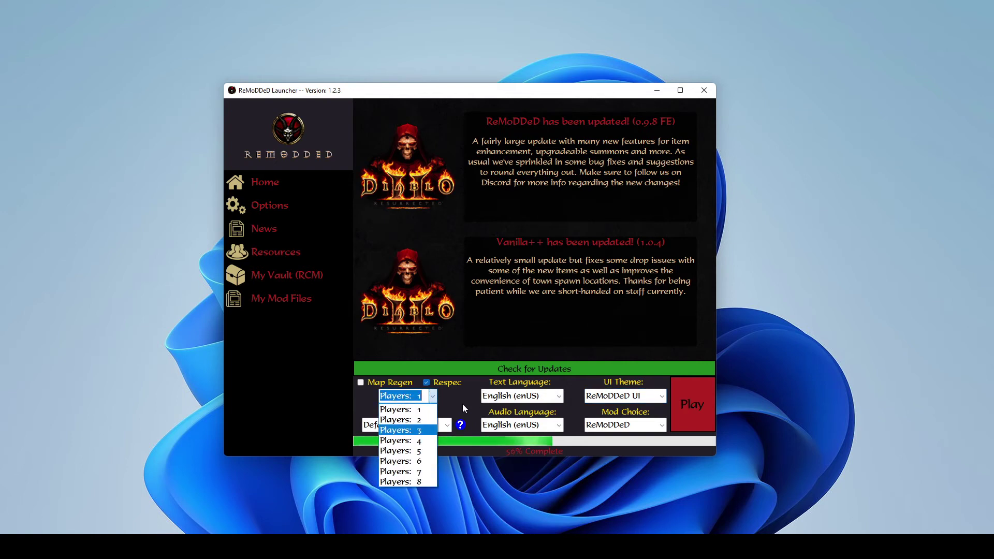
pyautogui.click(456, 399)
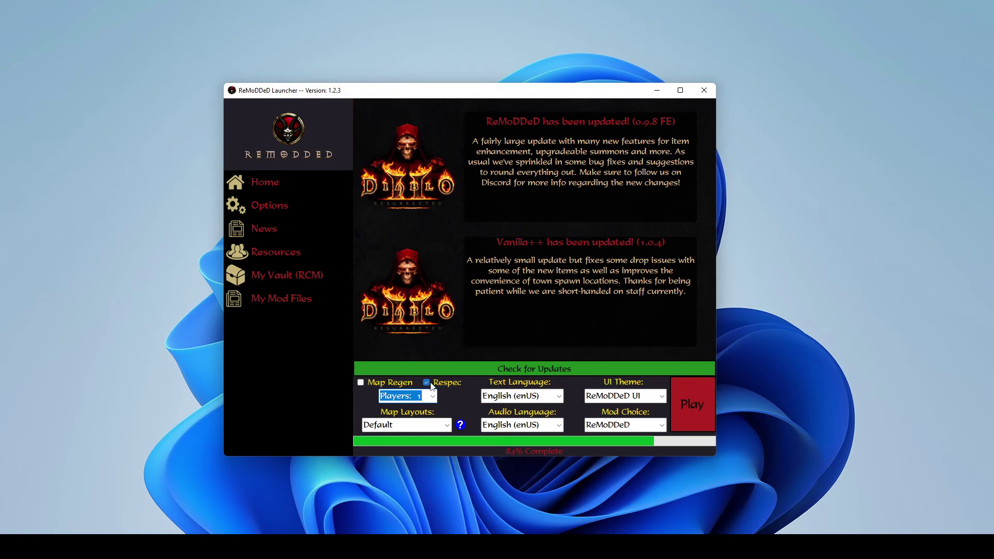
pyautogui.click(430, 425)
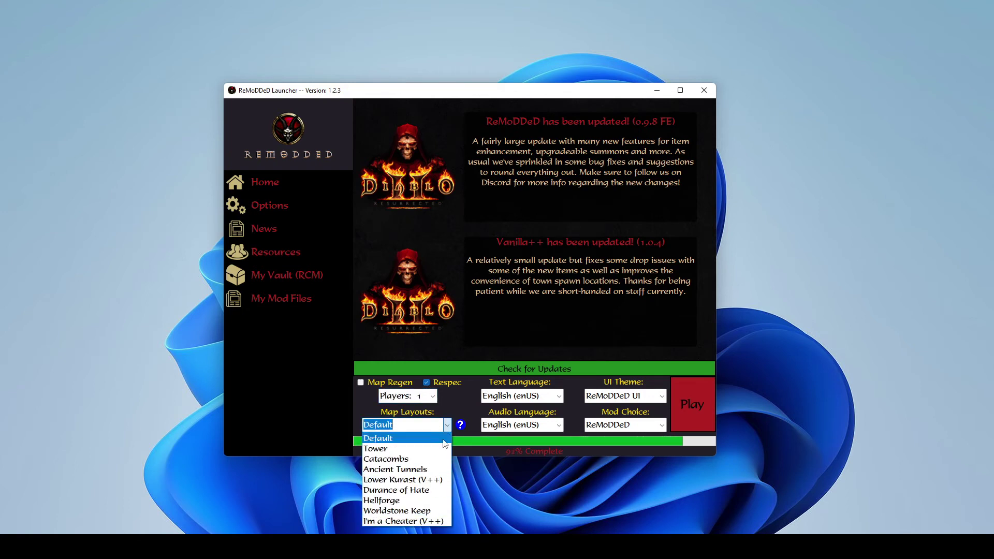
pyautogui.click(472, 411)
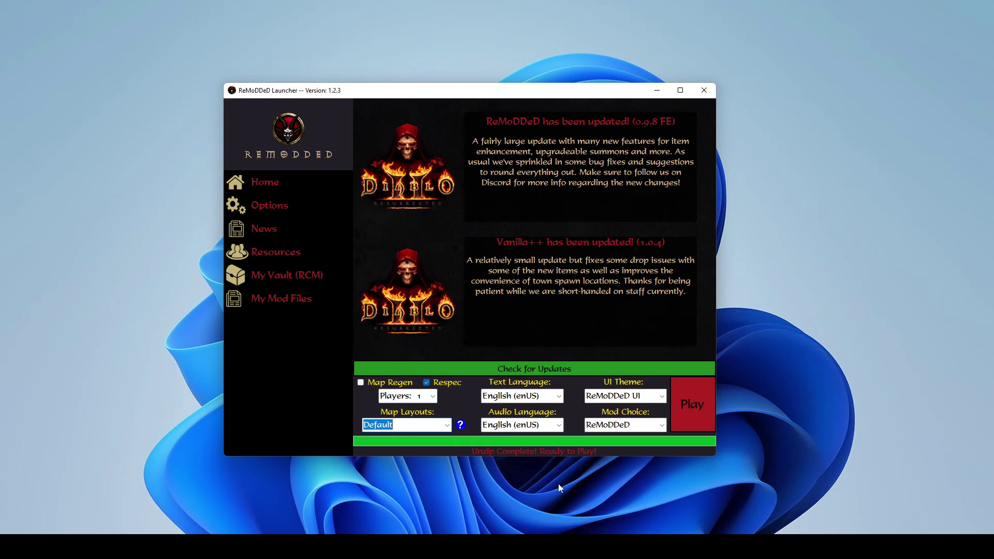
# Launch ReMoDDeD to examine the features listed in its mod info, and exit the game.
pyautogui.click(700, 402)
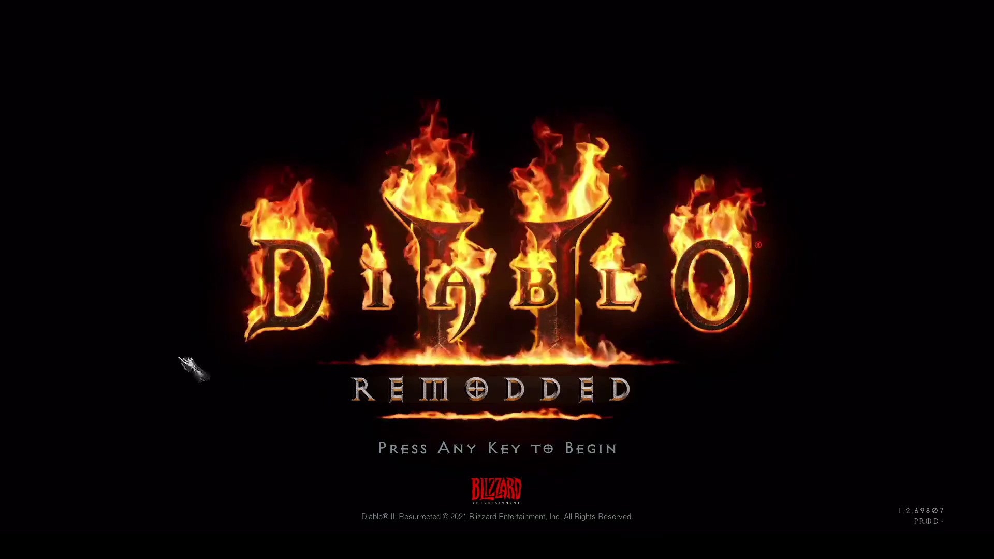
pyautogui.click(434, 333)
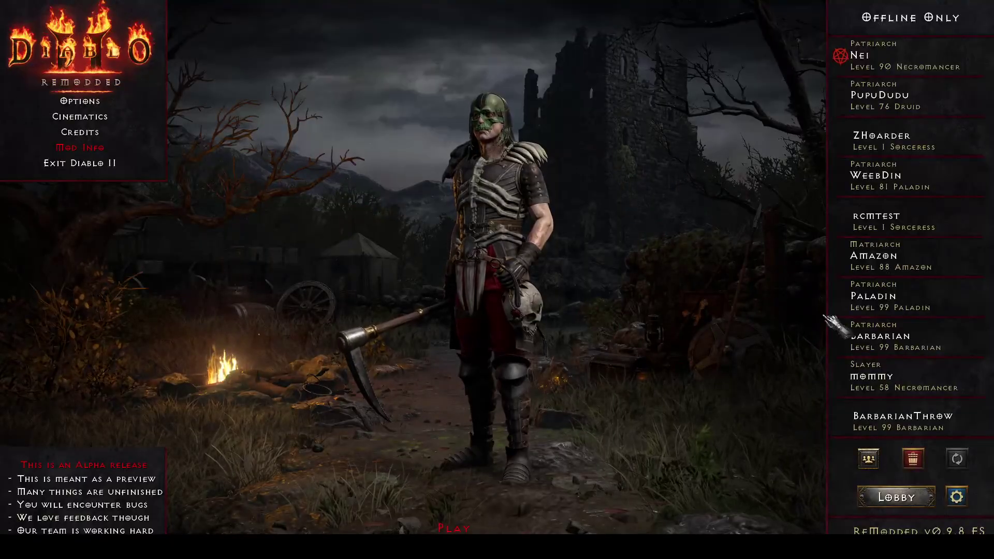
pyautogui.click(85, 147)
pyautogui.scroll(-10, 466, 332)
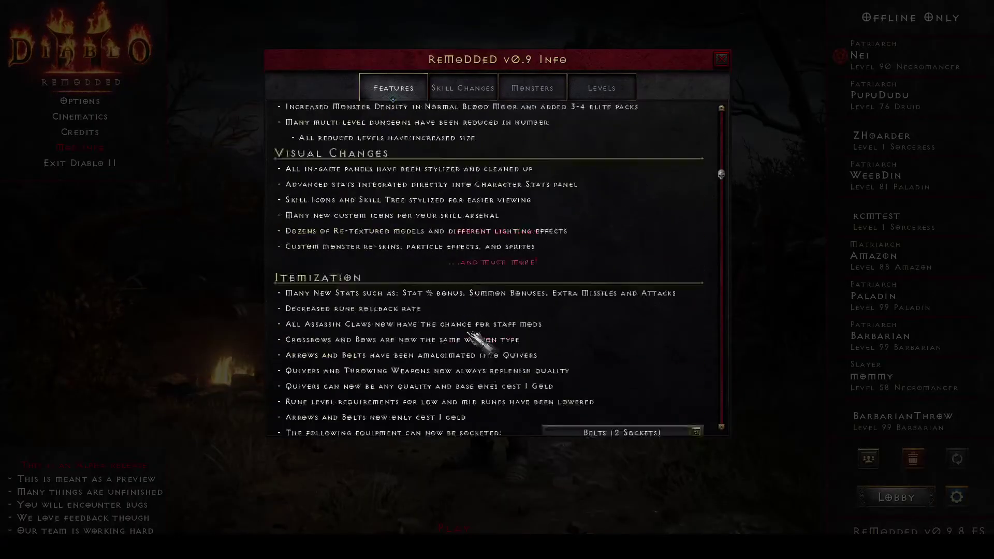
pyautogui.click(721, 59)
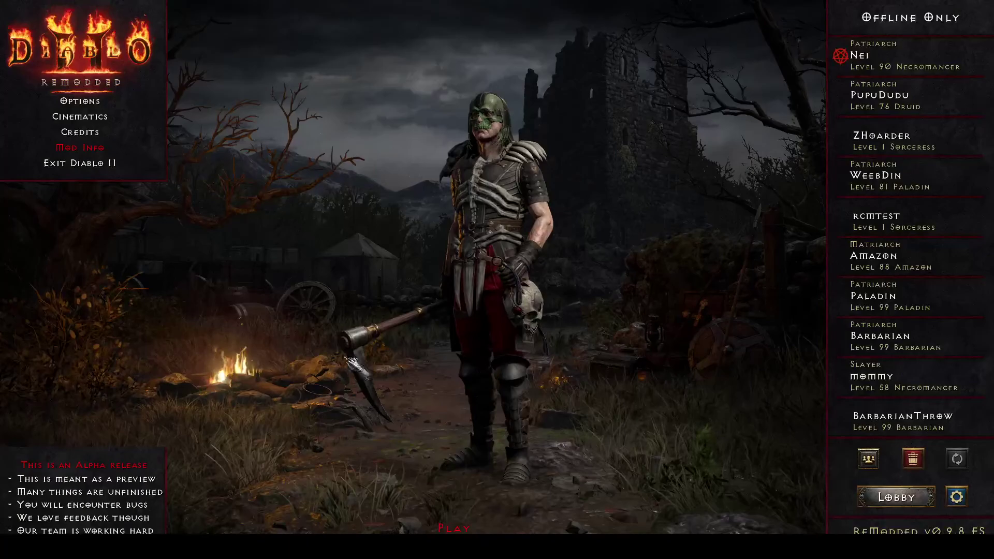
pyautogui.press('Escape')
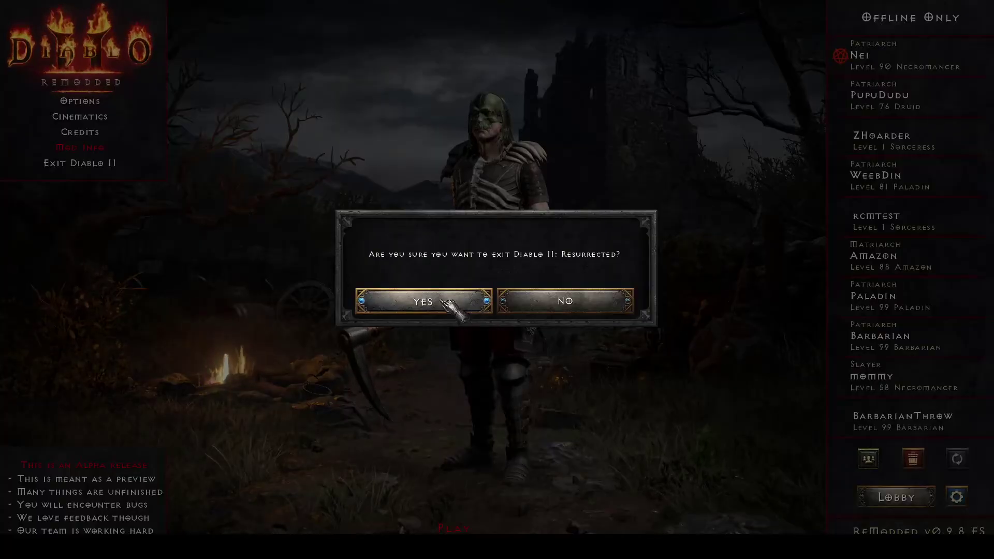
pyautogui.click(446, 296)
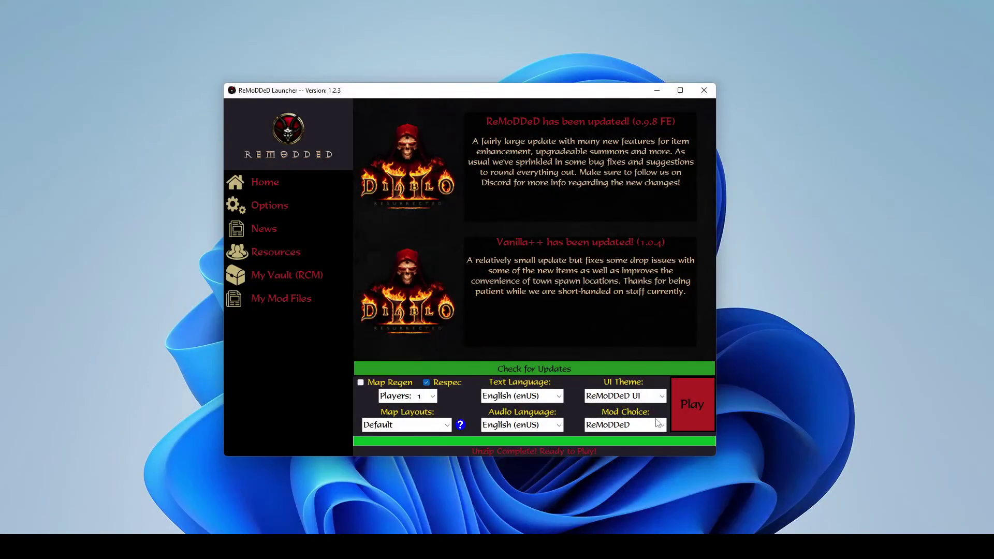
# Choose Vanilla++ as the mod and start downloading its mod files.
pyautogui.click(657, 422)
pyautogui.click(625, 449)
pyautogui.click(661, 425)
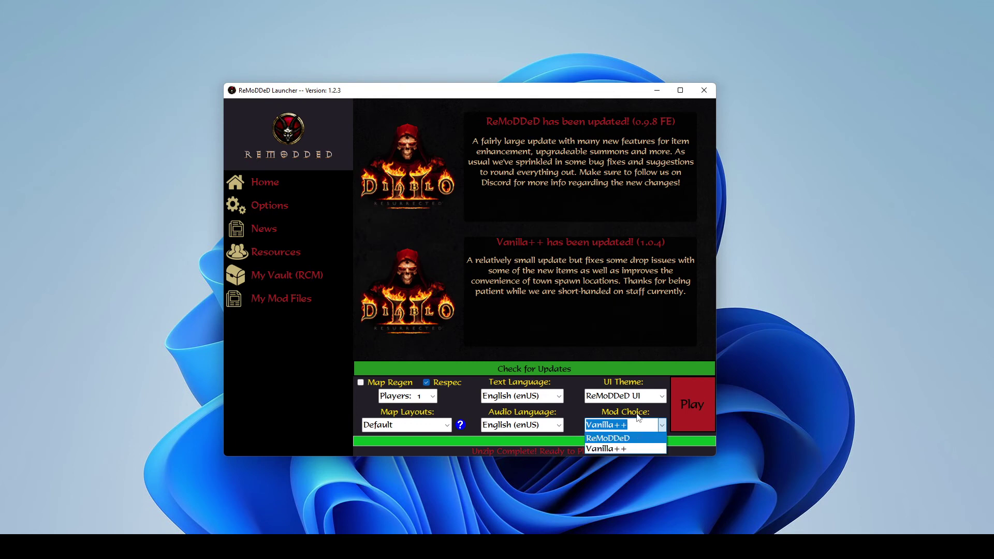
pyautogui.click(645, 448)
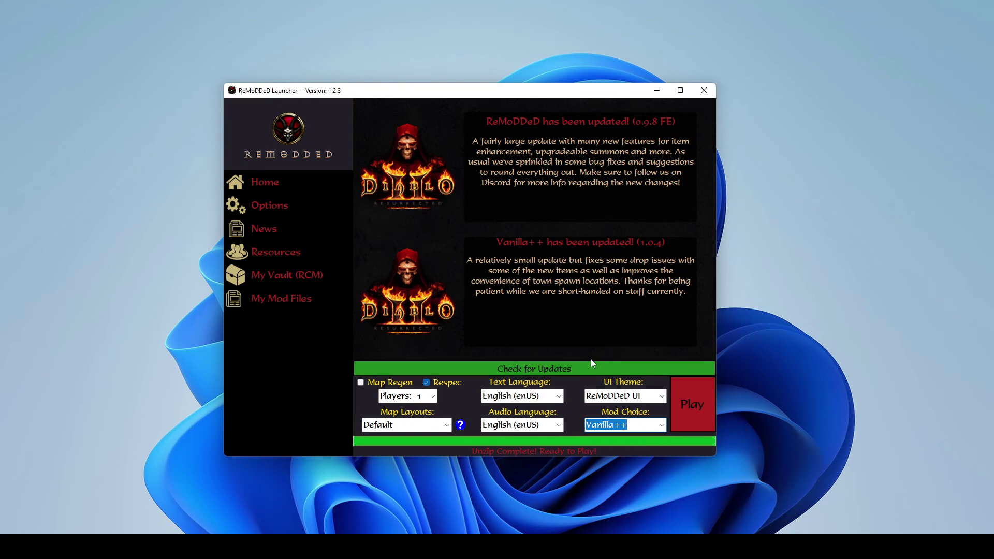
pyautogui.click(576, 375)
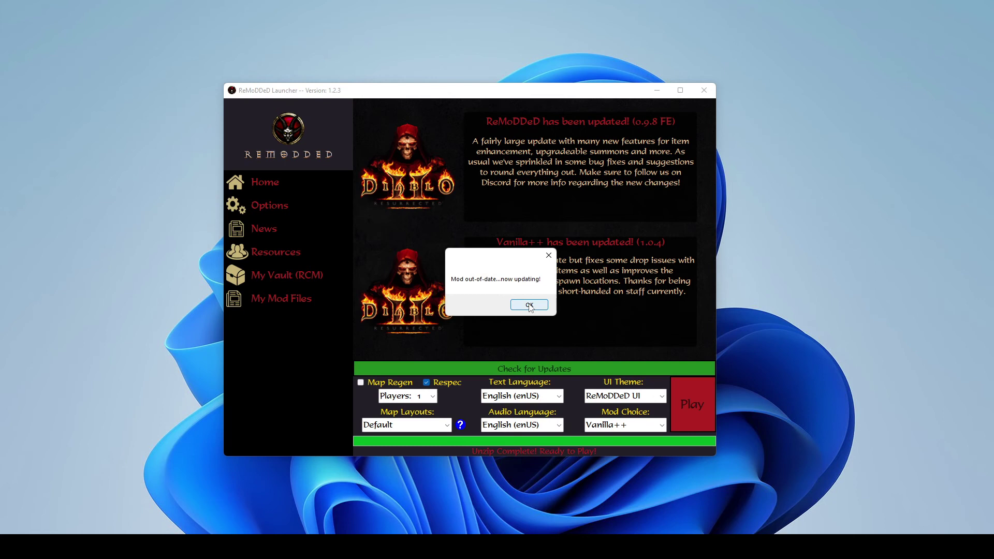
pyautogui.click(520, 305)
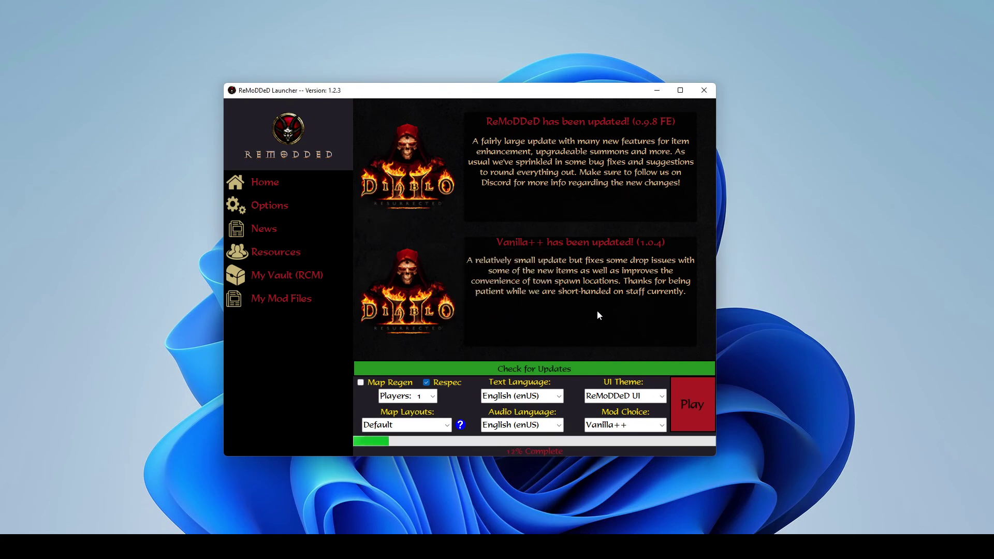
# In the font and filter options, select the DM Mono font and keep the Item Icons setting.
pyautogui.click(273, 208)
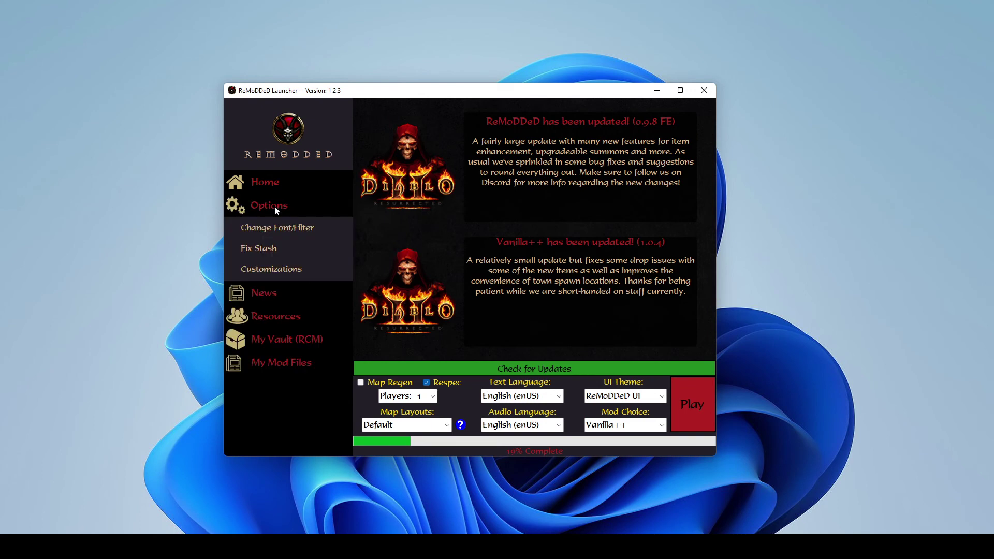
pyautogui.click(290, 230)
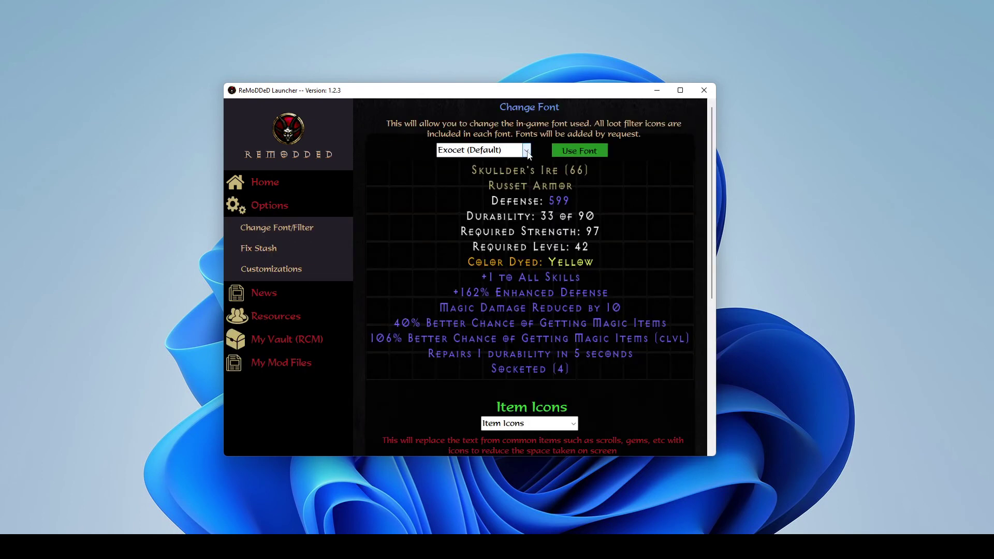
pyautogui.click(527, 150)
pyautogui.click(484, 205)
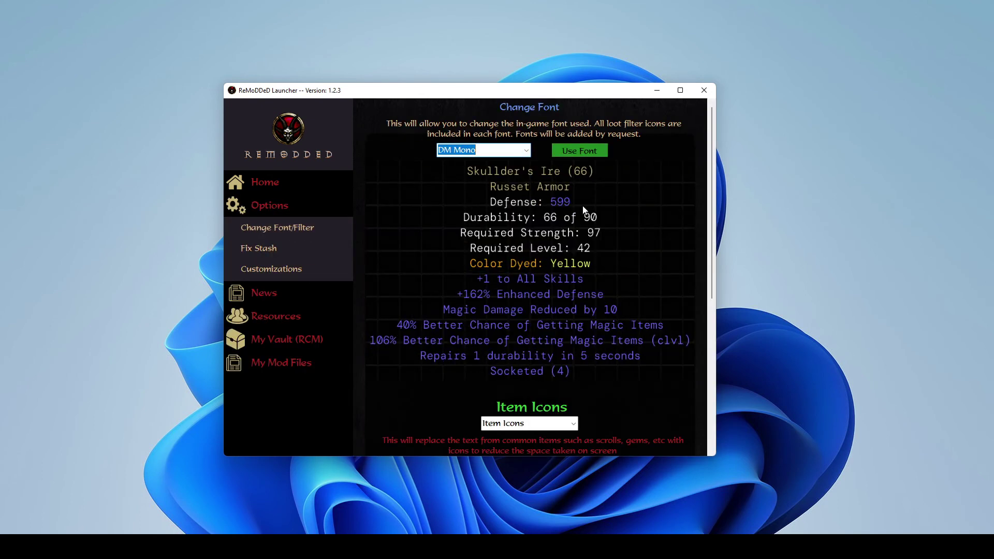
pyautogui.click(574, 424)
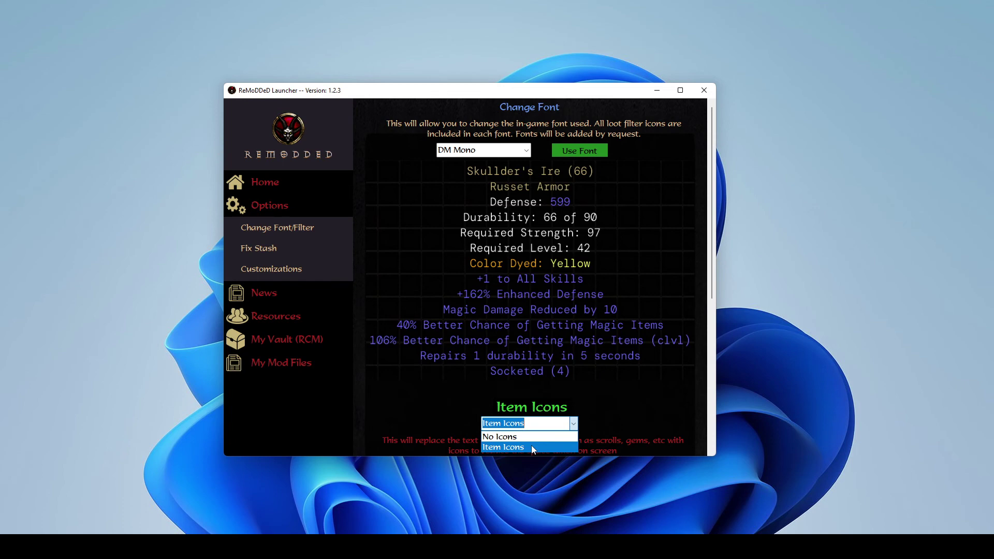
pyautogui.click(584, 429)
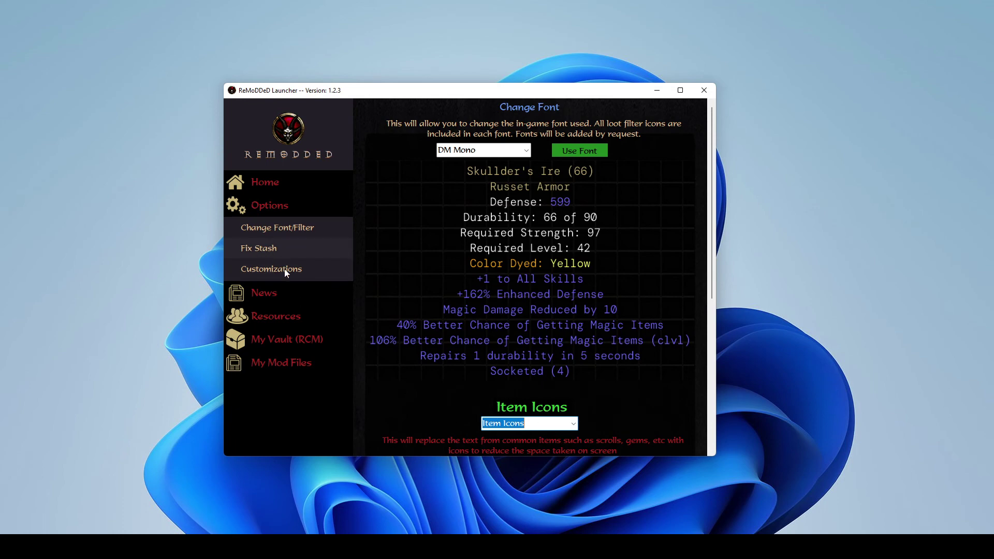
# Examine the Champion Packs and Exp Rate choices in the monster customizations, and return to the launcher's home page.
pyautogui.click(256, 269)
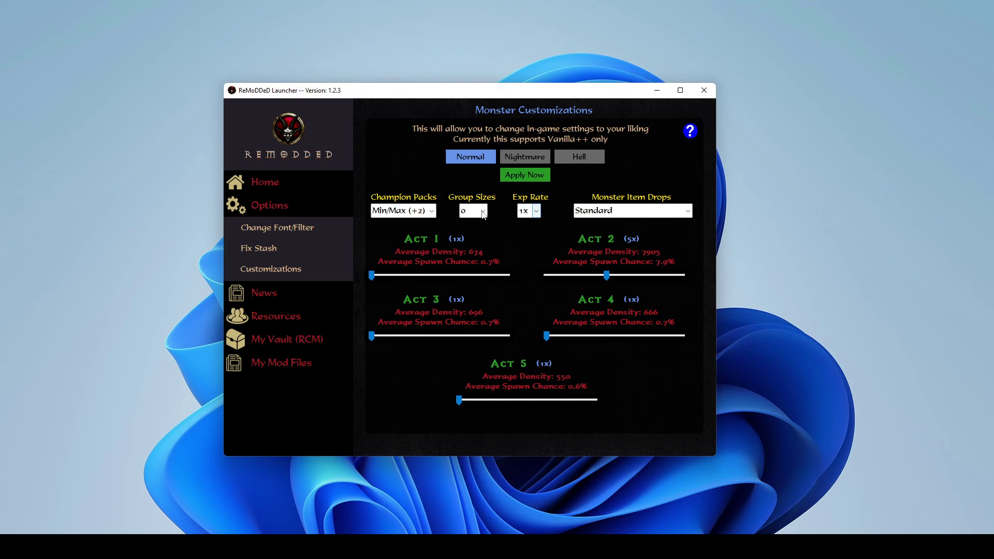
pyautogui.click(431, 210)
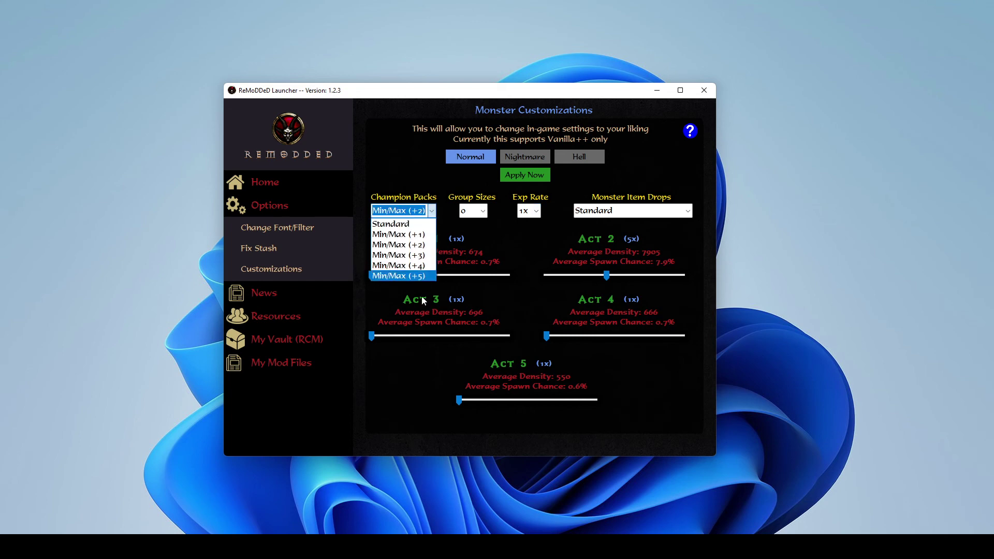
pyautogui.click(537, 211)
pyautogui.click(537, 211)
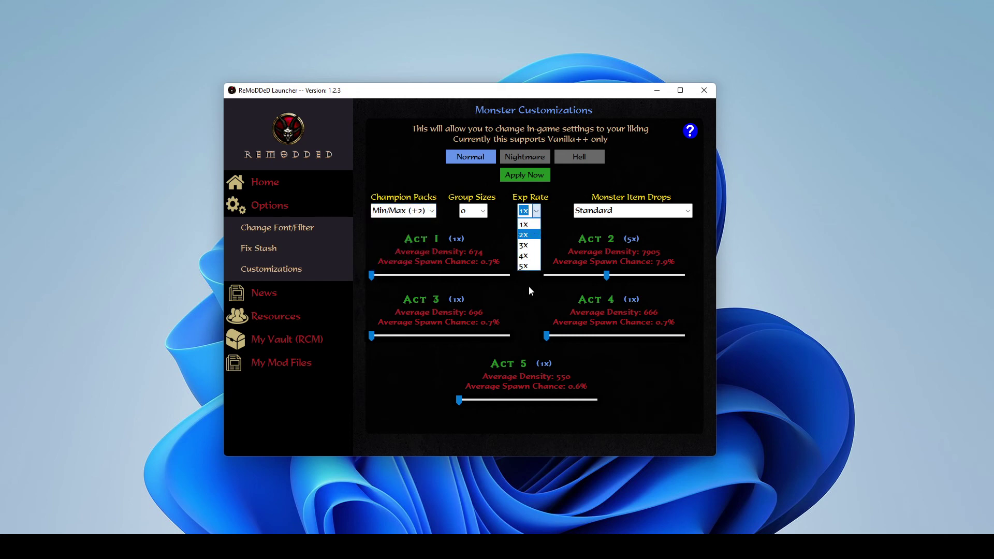
pyautogui.click(270, 184)
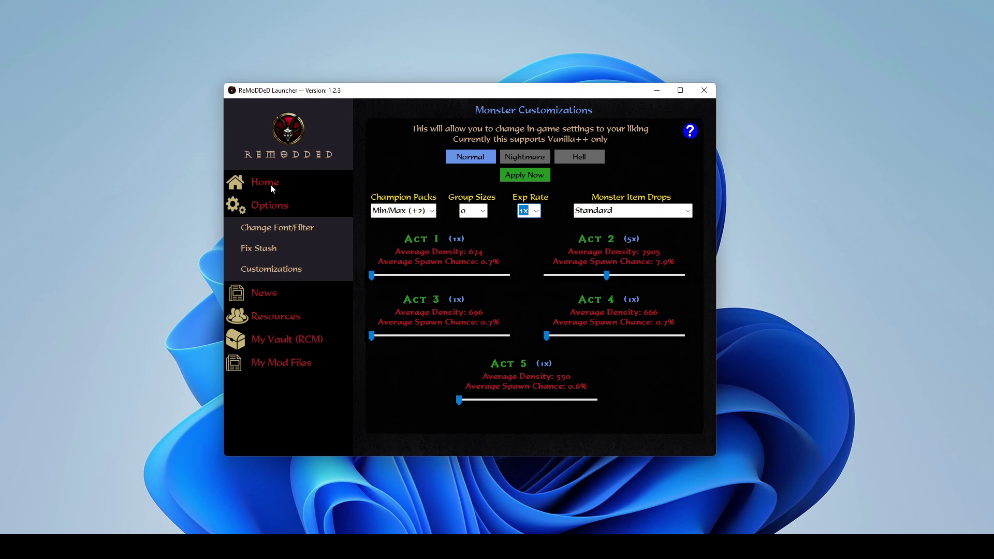
pyautogui.click(271, 185)
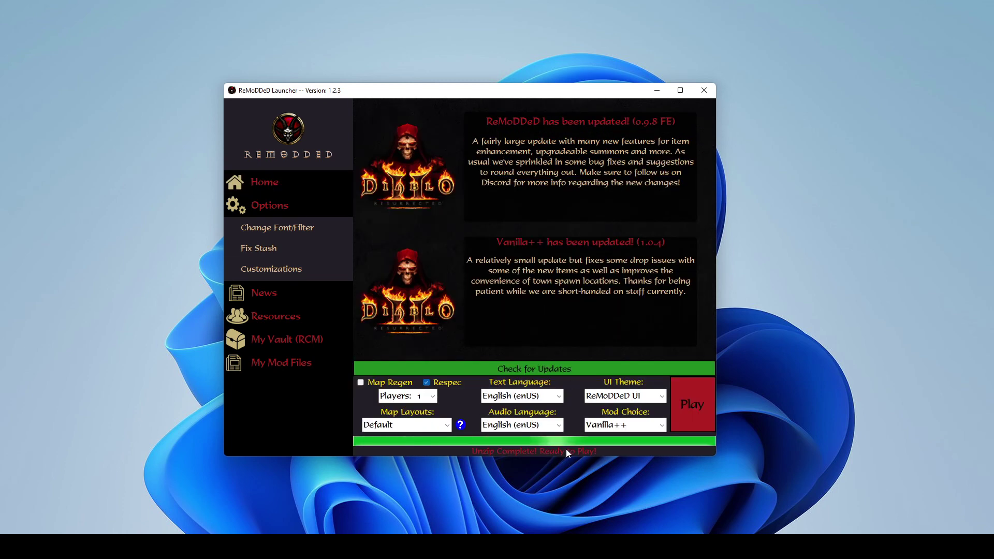
# Set the UI theme to Standard UI and launch Vanilla++ up to the character selection screen.
pyautogui.click(662, 396)
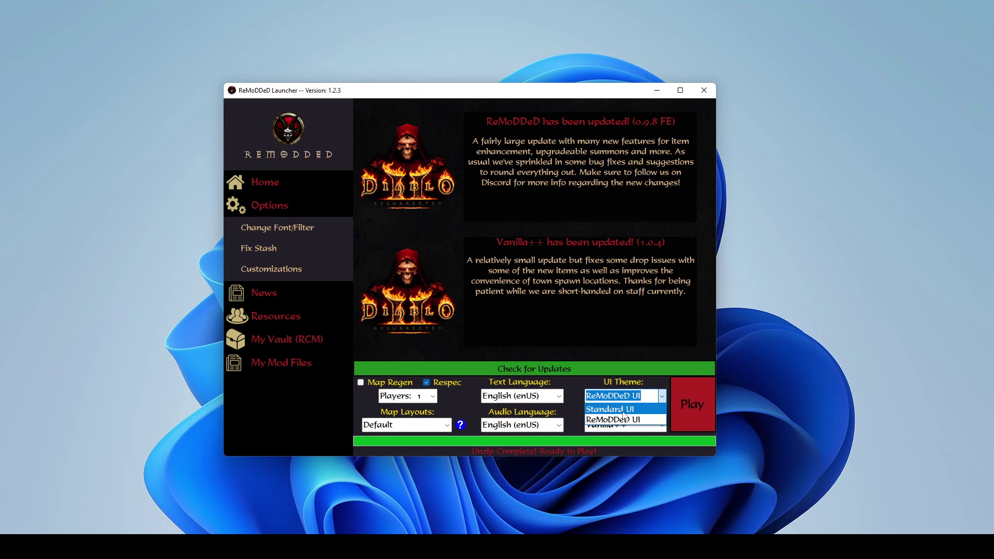
pyautogui.click(624, 410)
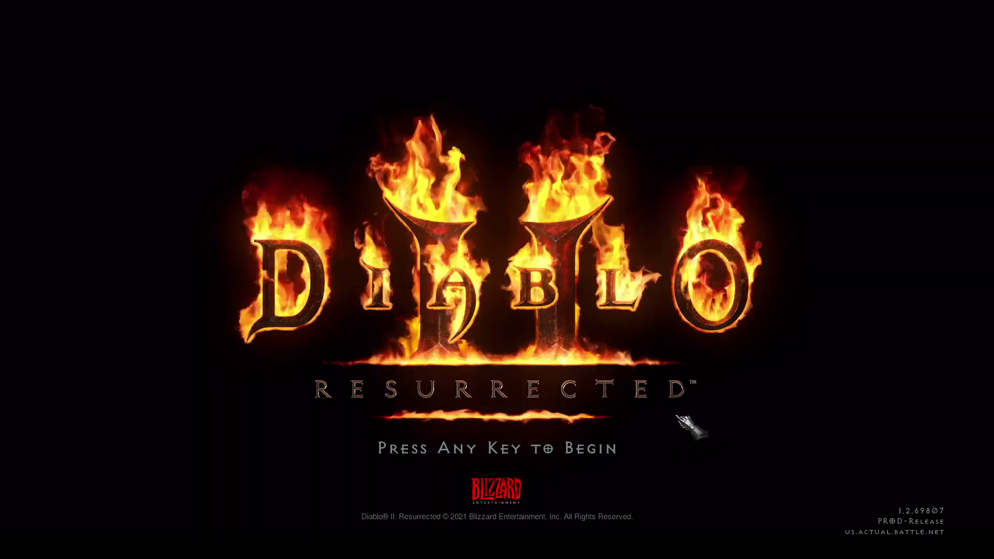
pyautogui.click(684, 422)
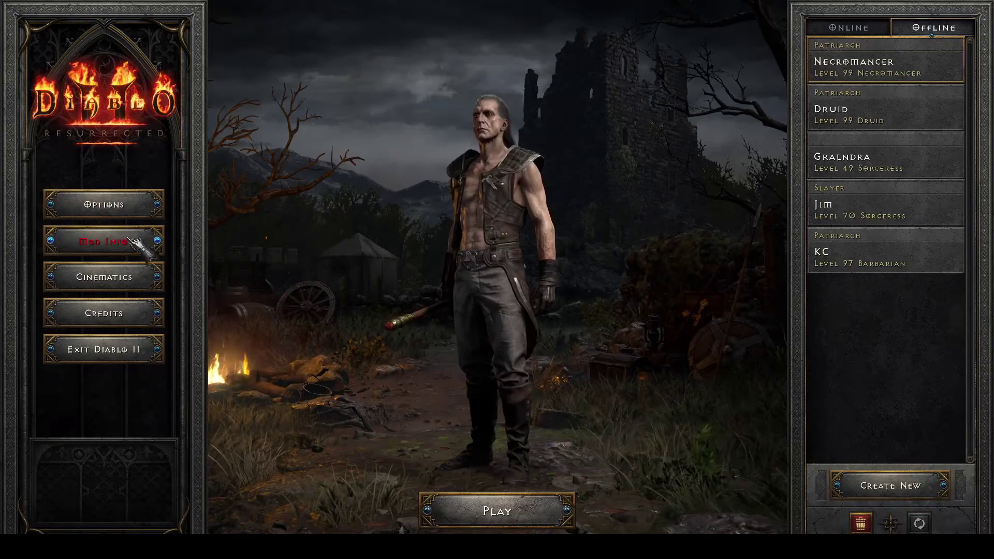
# Examine the features list in the Vanilla++ mod info and exit the game.
pyautogui.click(155, 243)
pyautogui.scroll(-5, 524, 229)
pyautogui.scroll(-3, 530, 236)
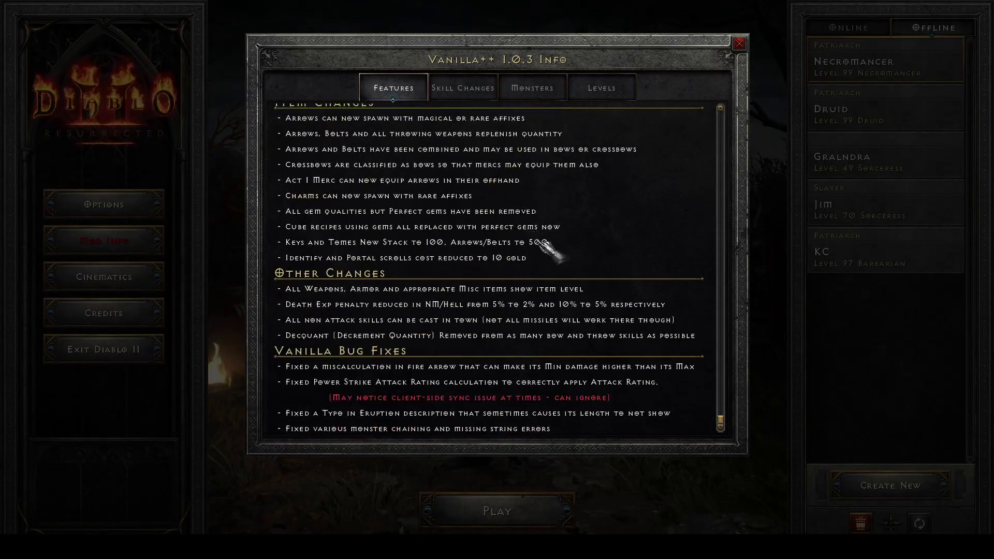
pyautogui.scroll(8, 570, 233)
pyautogui.click(740, 43)
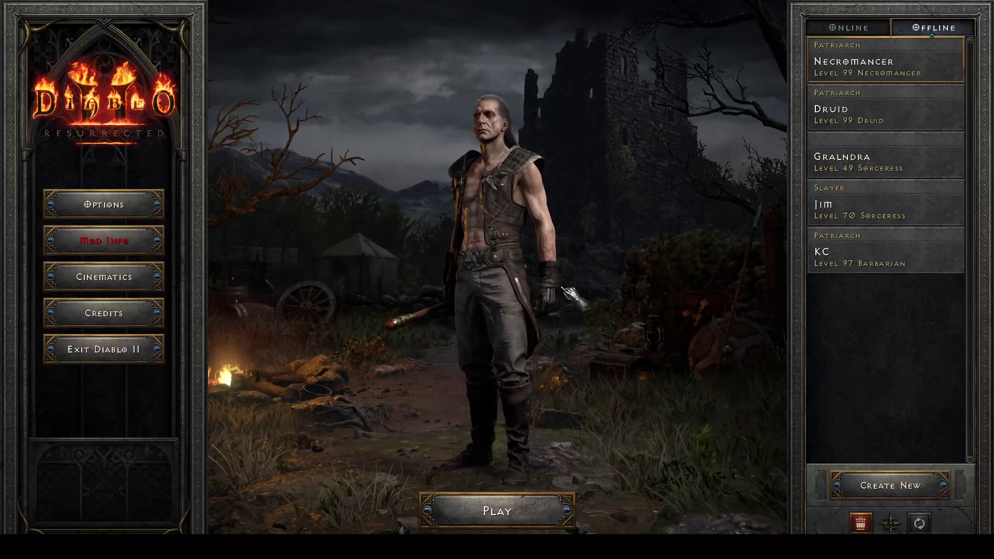
pyautogui.press('Escape')
pyautogui.click(473, 307)
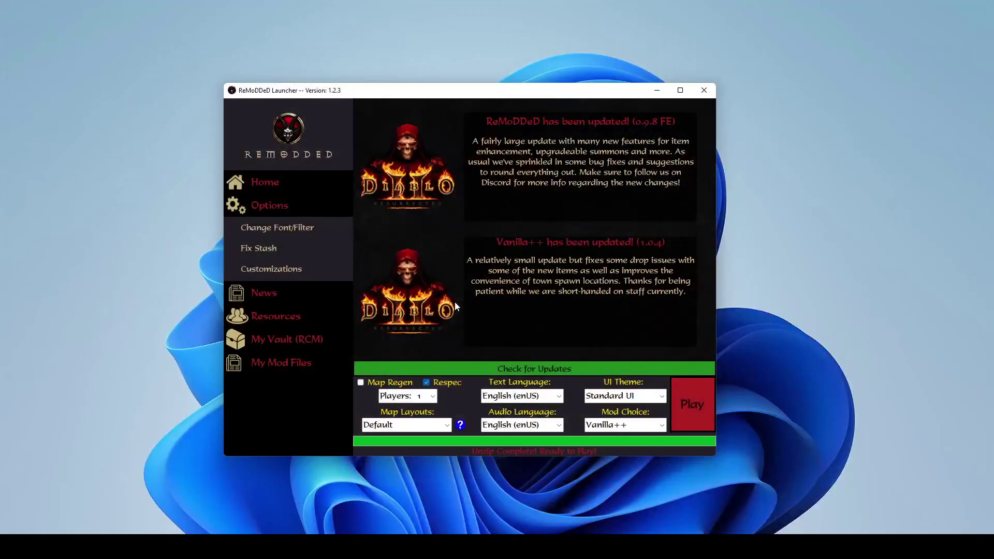